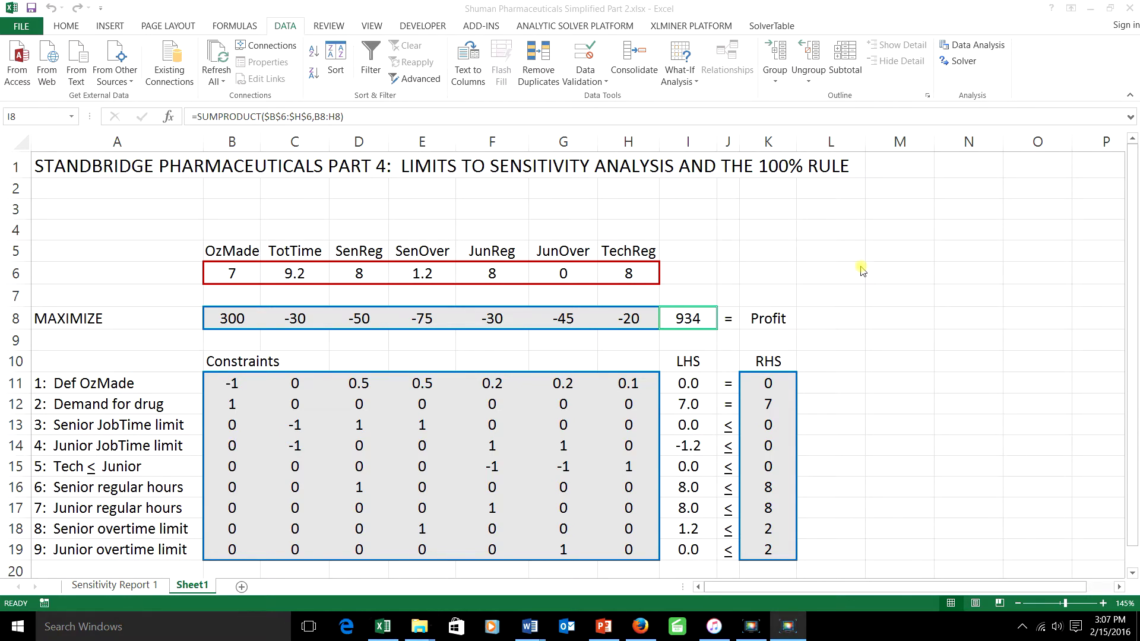
Point out the constraint right-hand sides, from 0 down to the junior overtime limit of 2.
click(768, 384)
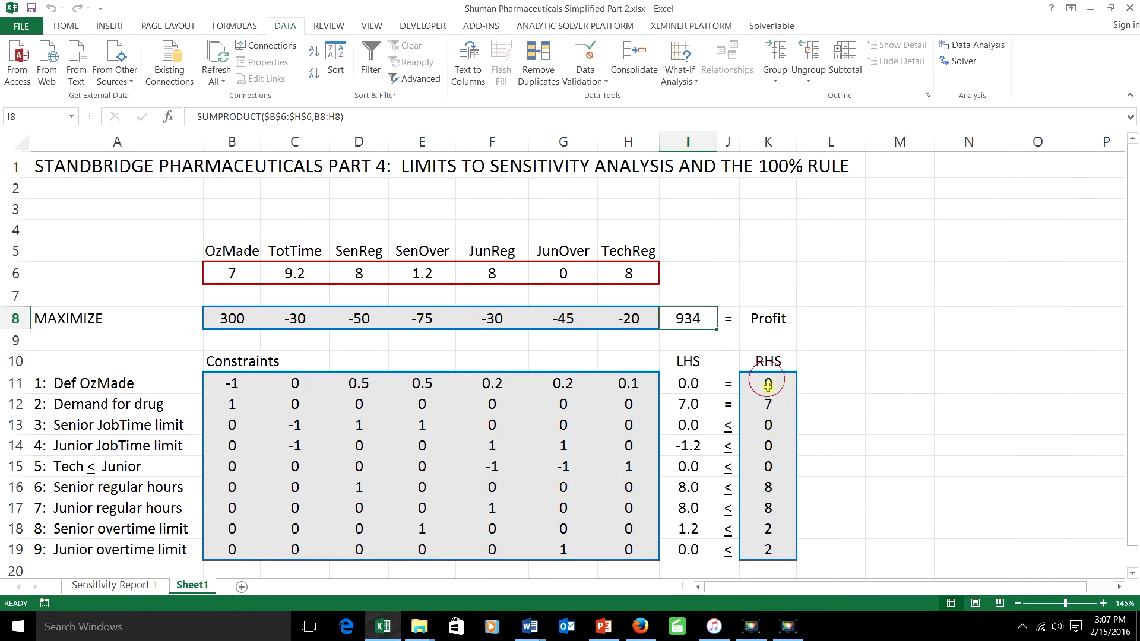
click(767, 425)
click(767, 446)
click(766, 469)
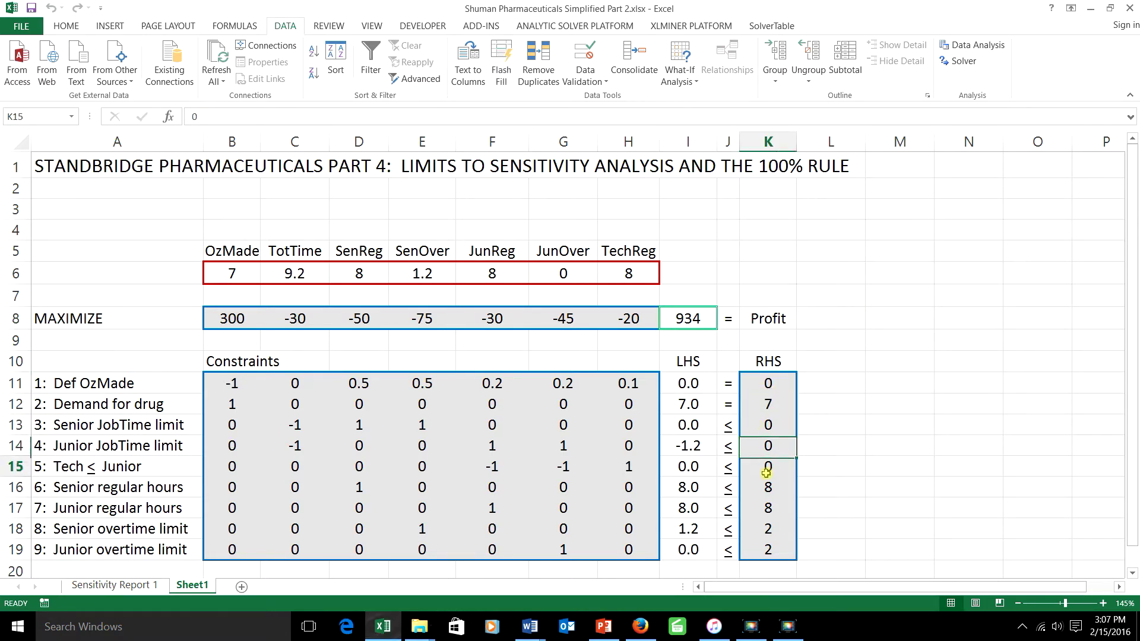
click(767, 488)
click(767, 508)
click(772, 540)
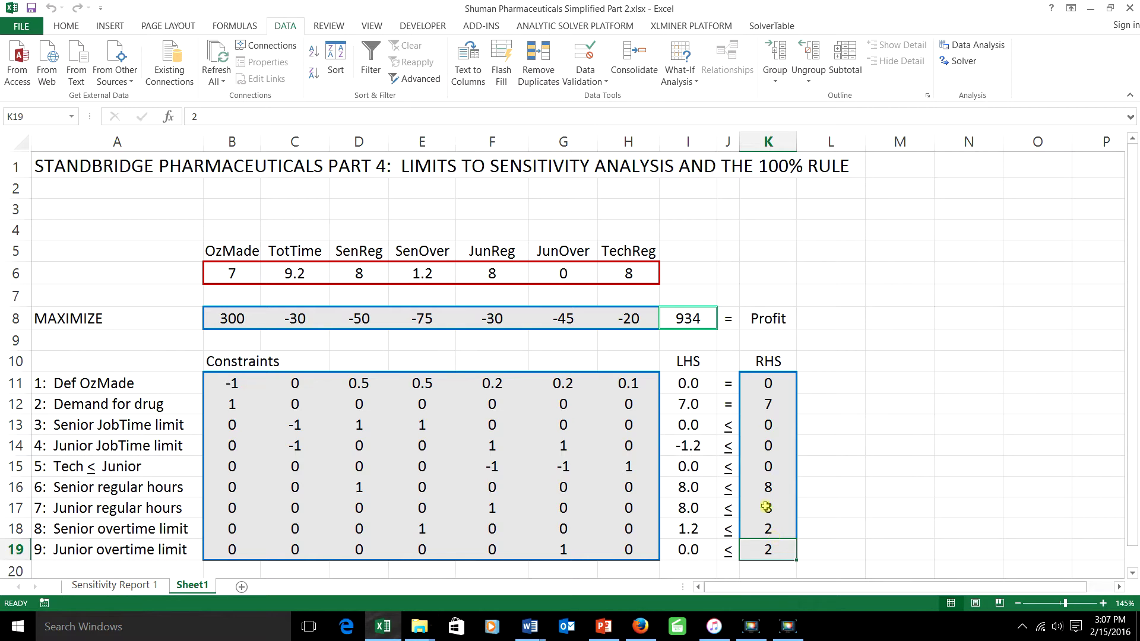
Walk along the objective coefficients (OzMade 300, SenOver -75, JunReg -30, SenReg -50) and the Profit label.
click(241, 315)
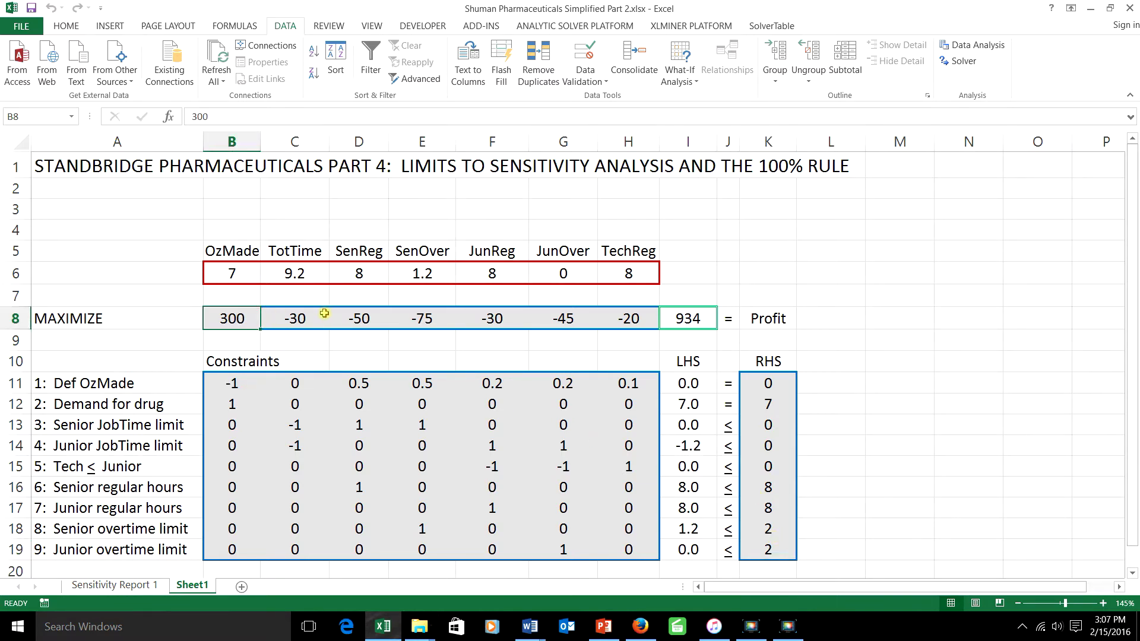
click(368, 318)
click(440, 318)
click(534, 318)
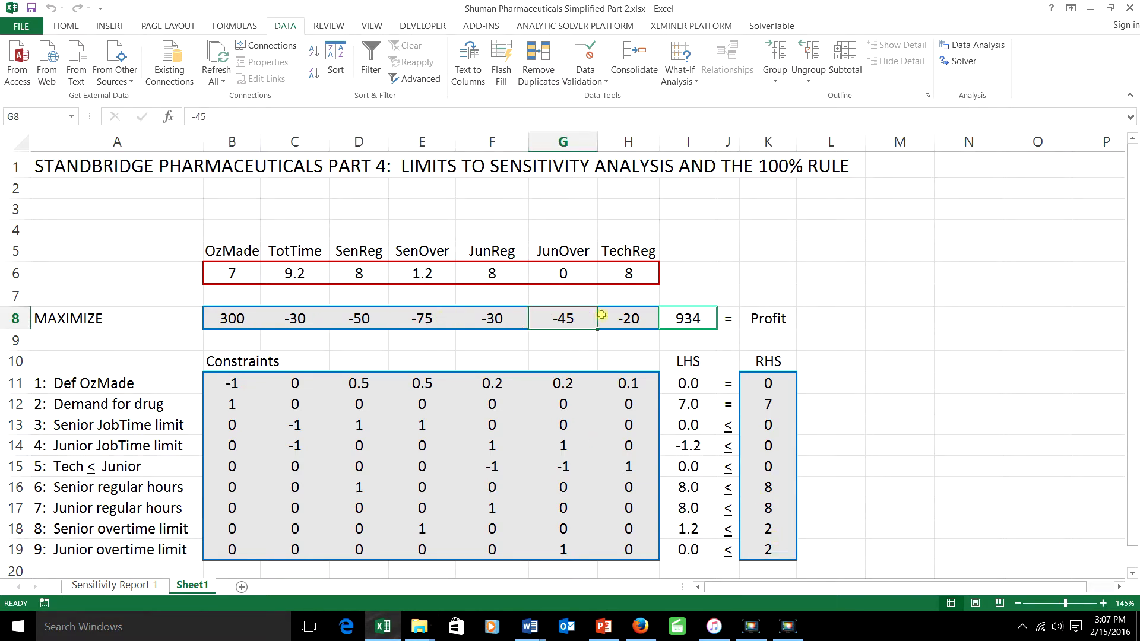
click(619, 316)
click(518, 316)
click(369, 316)
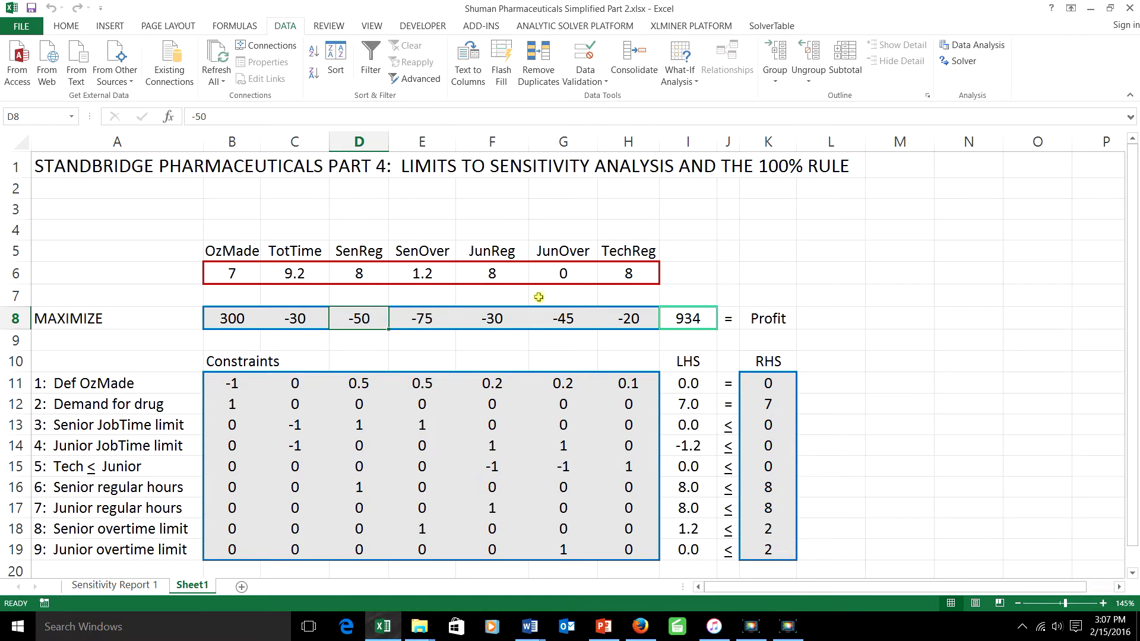
click(753, 319)
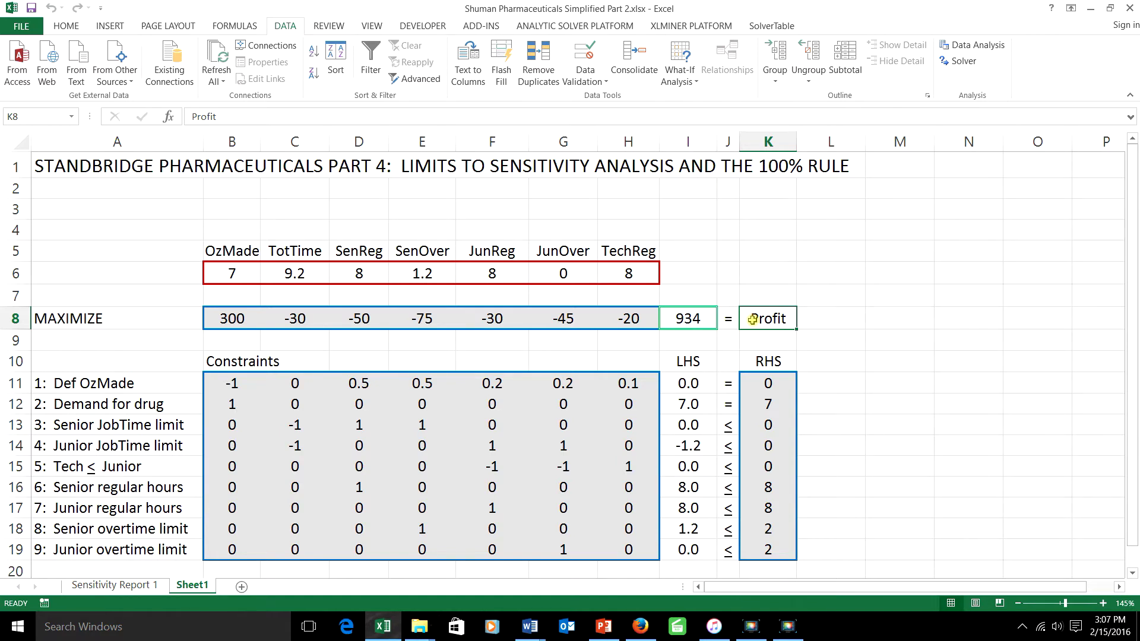
Go through the objective coefficients again, from OzMade 300 to TechReg -20.
click(218, 322)
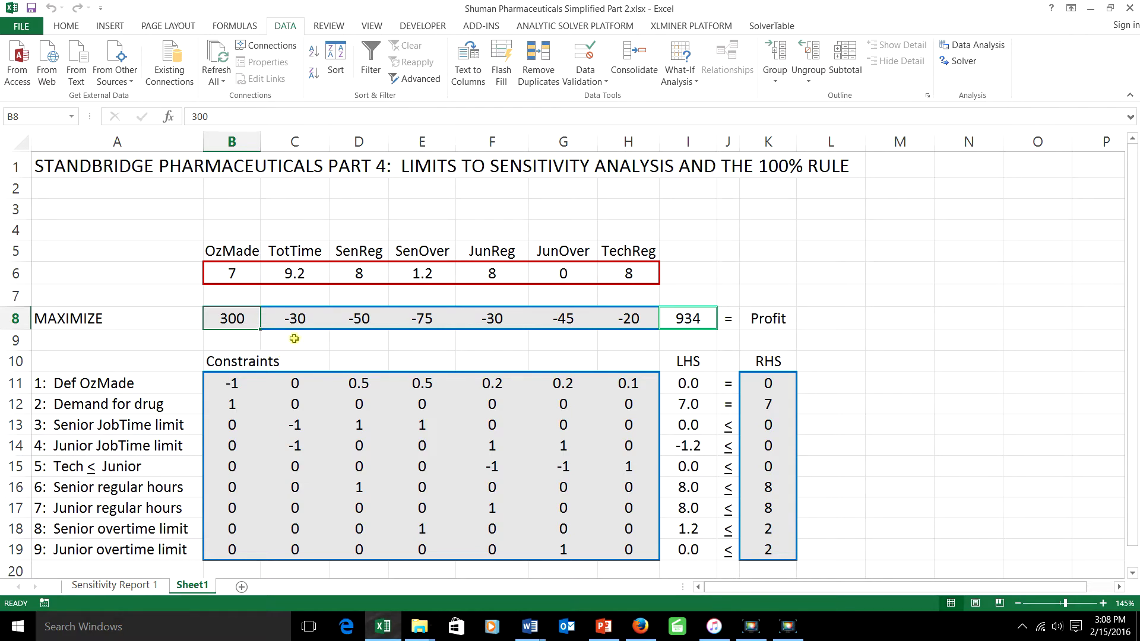
click(299, 319)
click(358, 319)
click(416, 322)
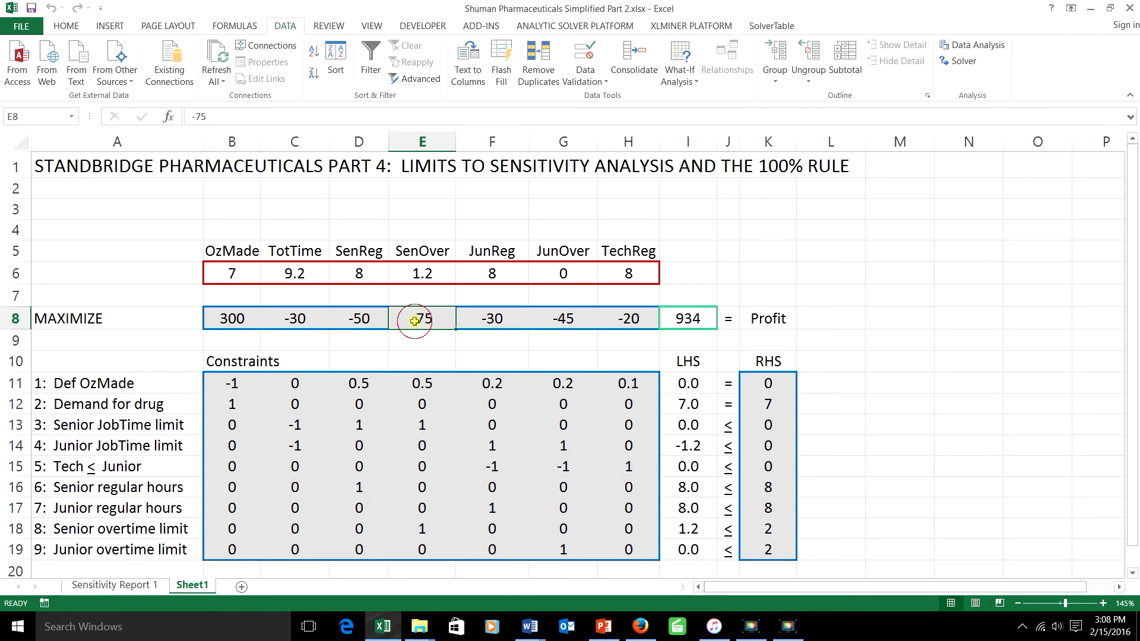
click(476, 324)
click(546, 324)
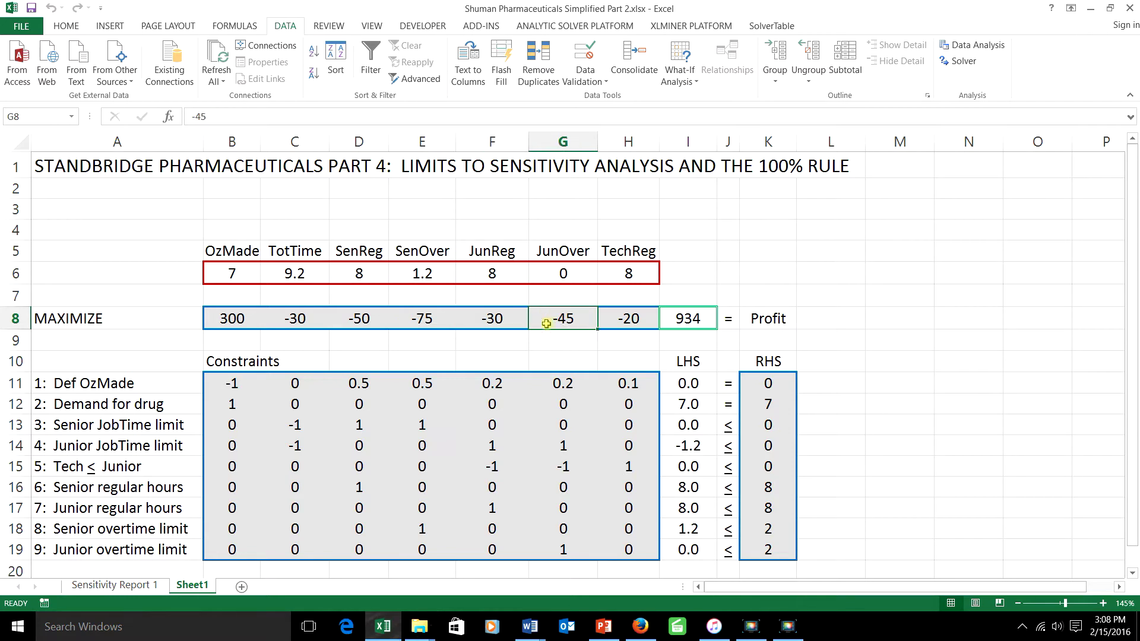
click(622, 321)
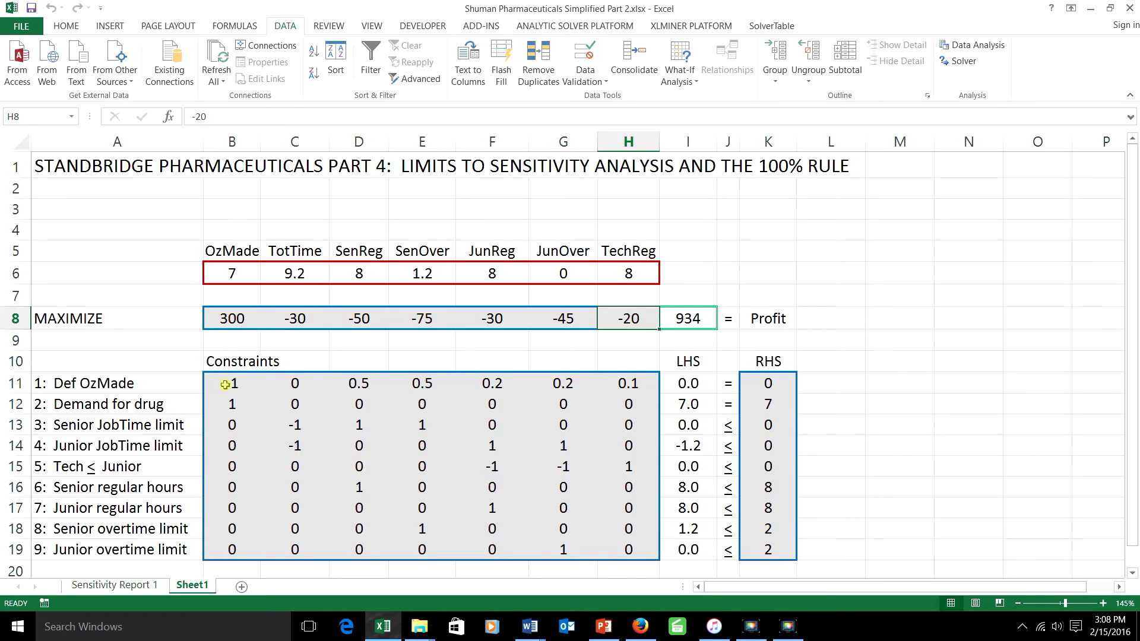
Highlight the constraint coefficient block, then point to the senior and junior regular-hours limits of 8.
drag(224, 384, 619, 541)
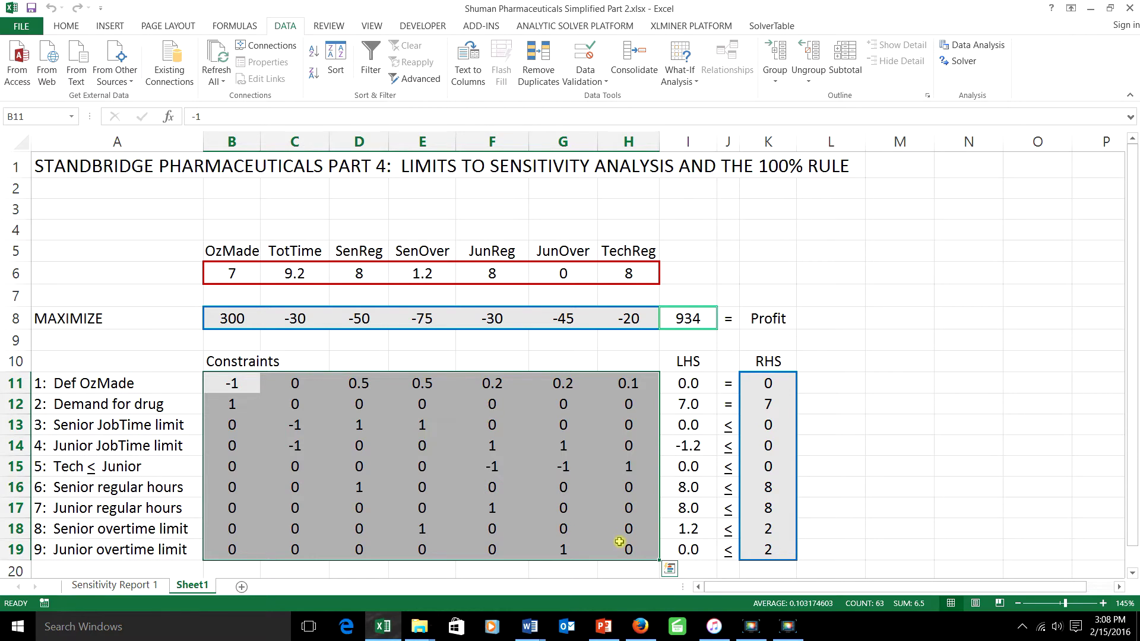
click(756, 424)
click(768, 492)
click(768, 509)
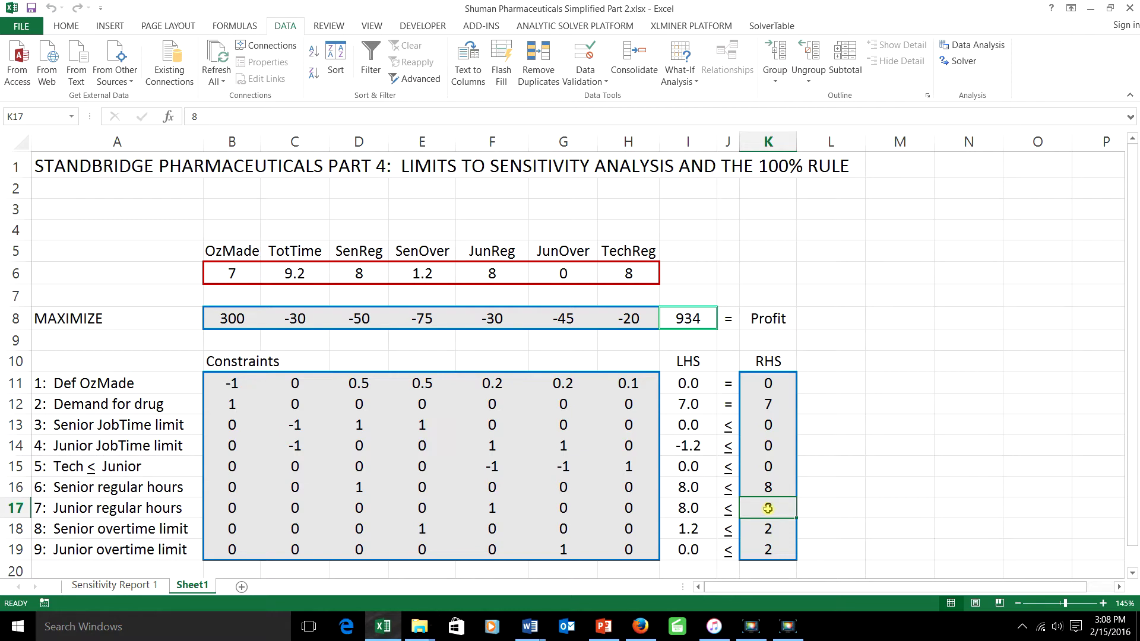
Point to SenReg -50, SenOver -75 and coefficients in the JobTime and Tech ≤ Junior constraints.
click(355, 319)
click(419, 317)
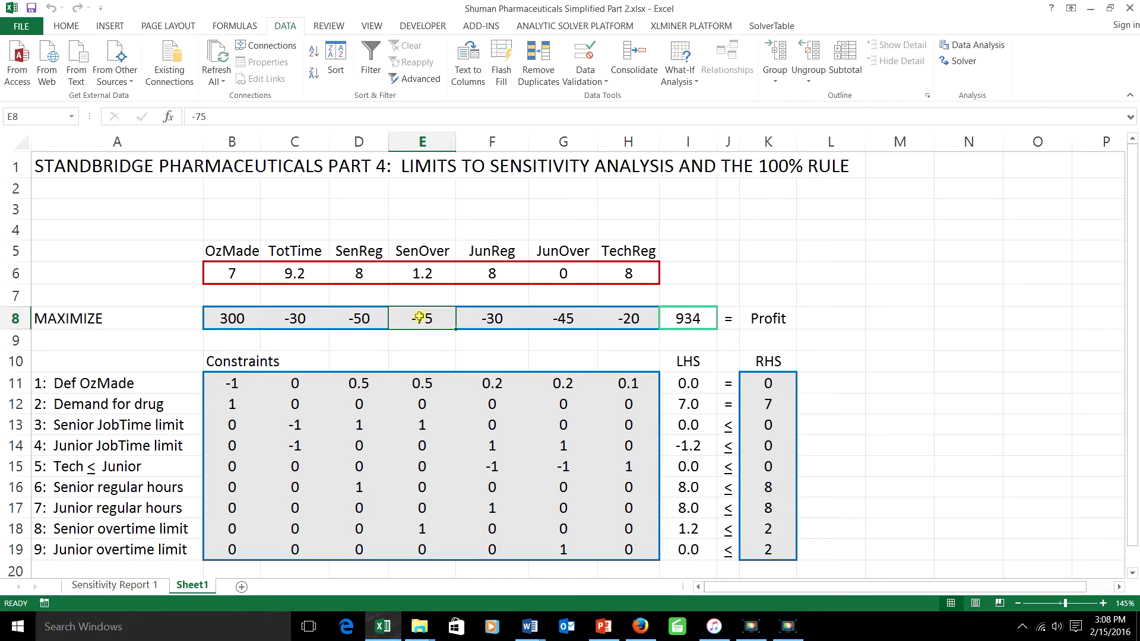
click(264, 425)
click(390, 446)
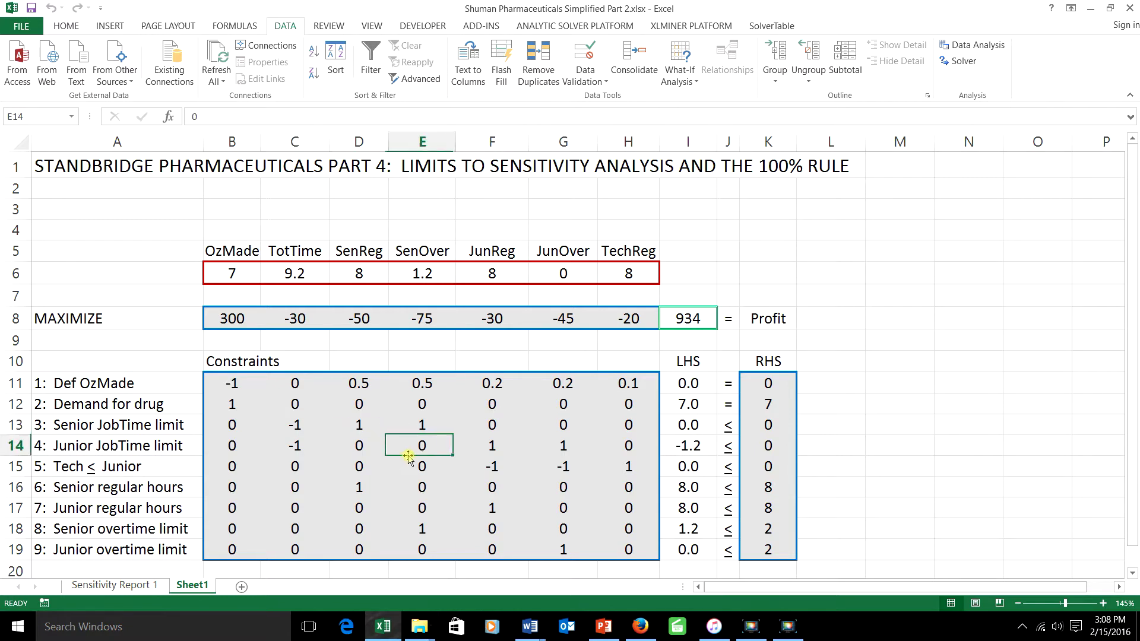
click(485, 465)
click(544, 468)
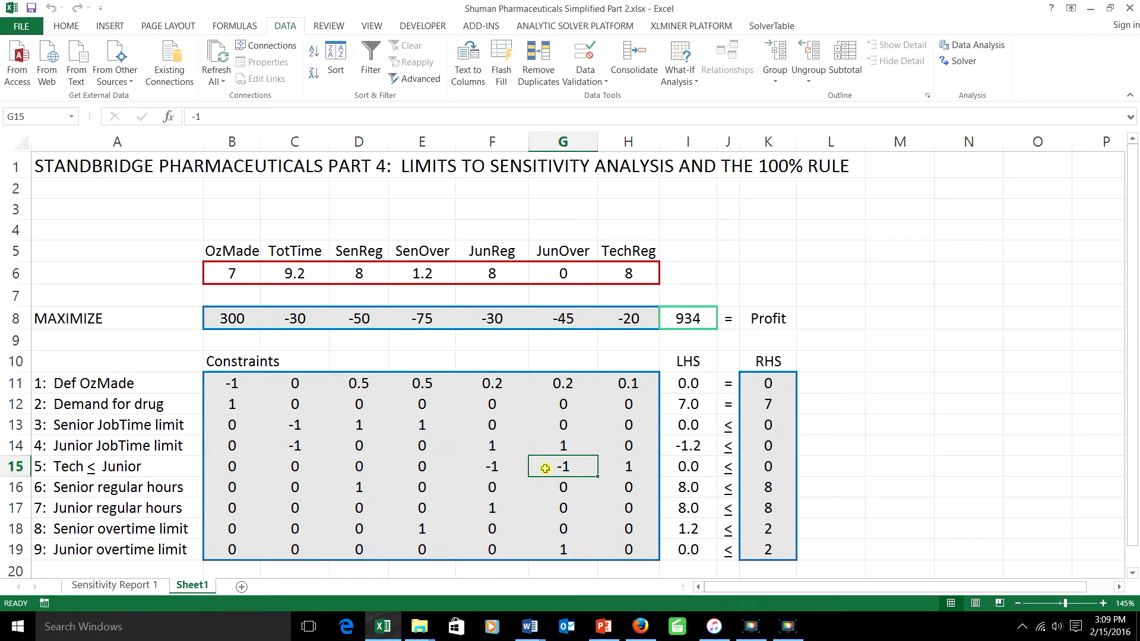
Point to SenOver -75, the Tech ≤ Junior RHS of 0, JunReg -30 and the senior hours limit 8.
click(401, 319)
click(761, 475)
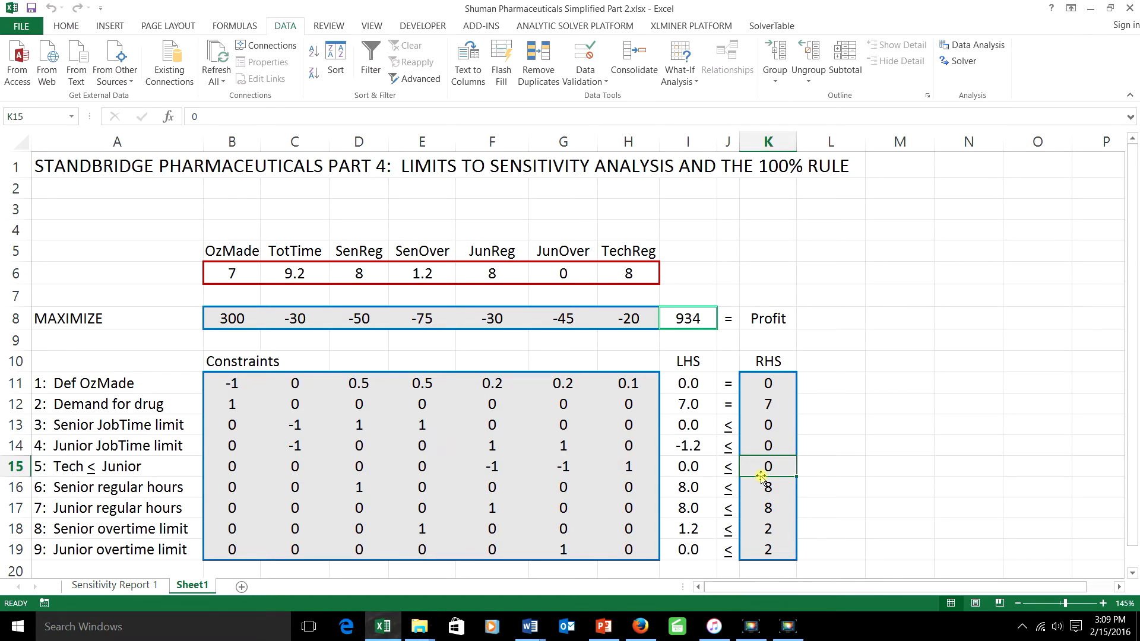
click(383, 319)
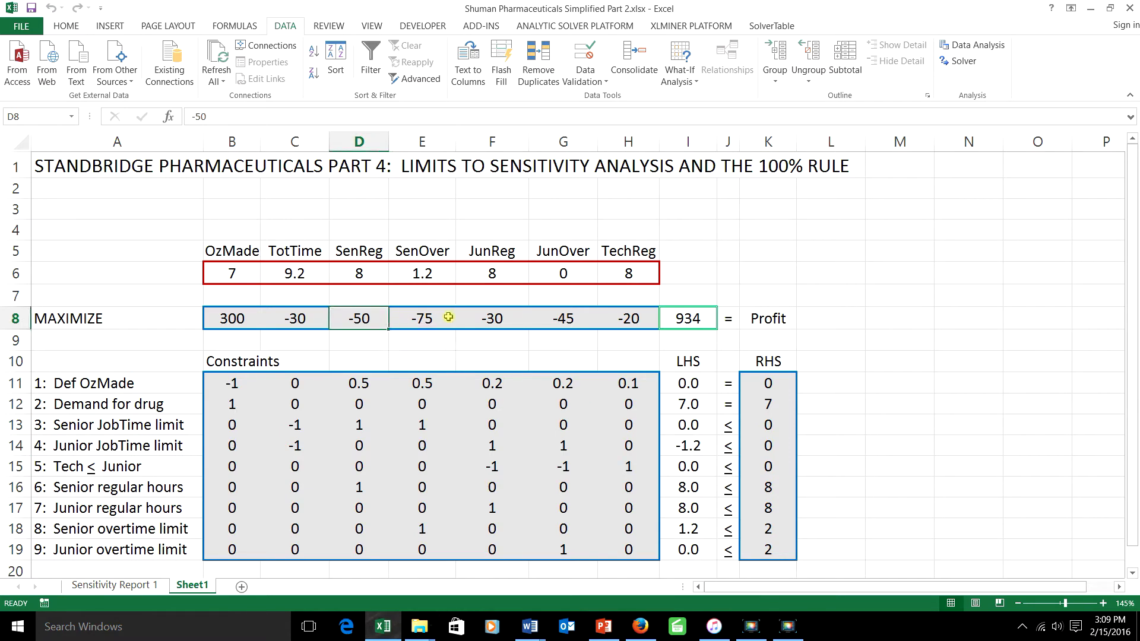
click(505, 331)
click(751, 429)
click(768, 490)
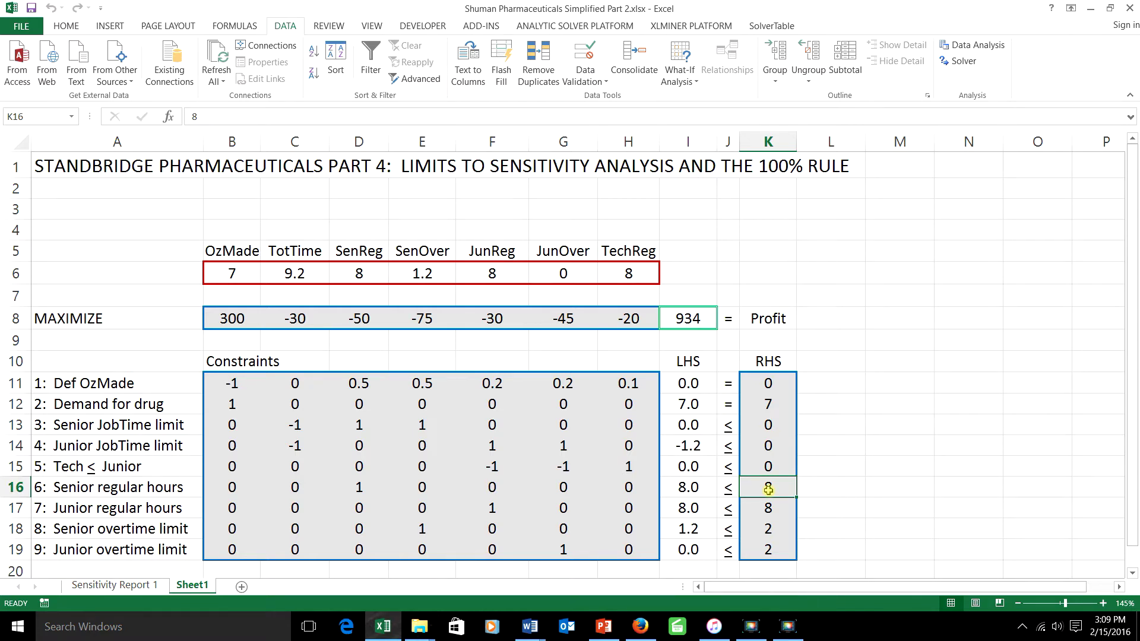
Point to drug demand 7, the senior hours limit 8, and the SenOver -75 and JunOver -45 coefficients.
click(765, 409)
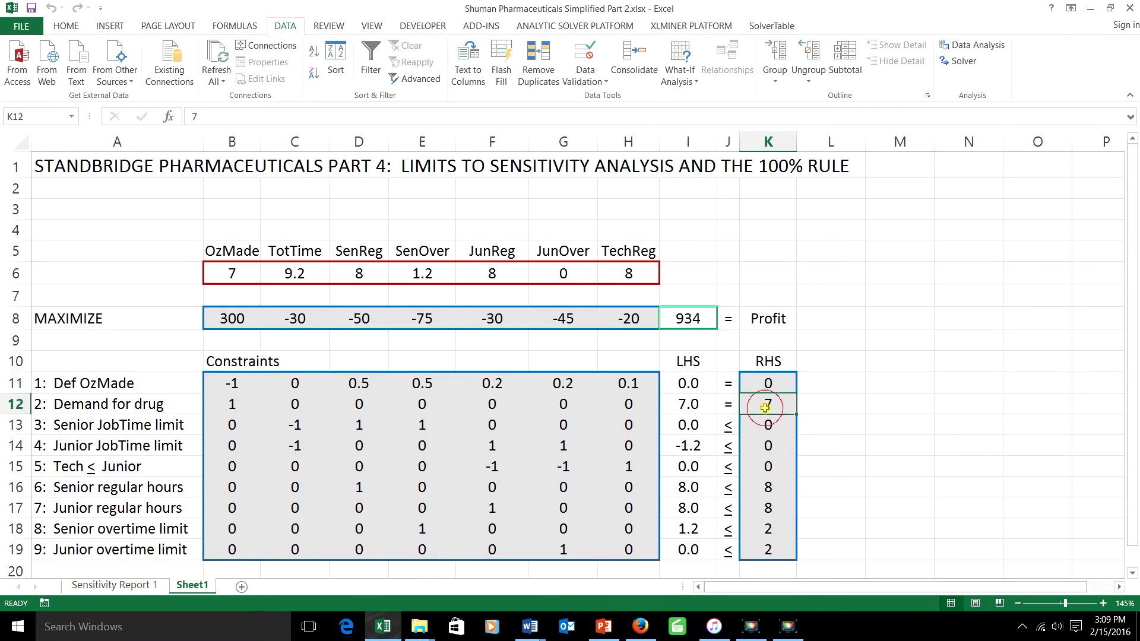
click(773, 463)
click(770, 486)
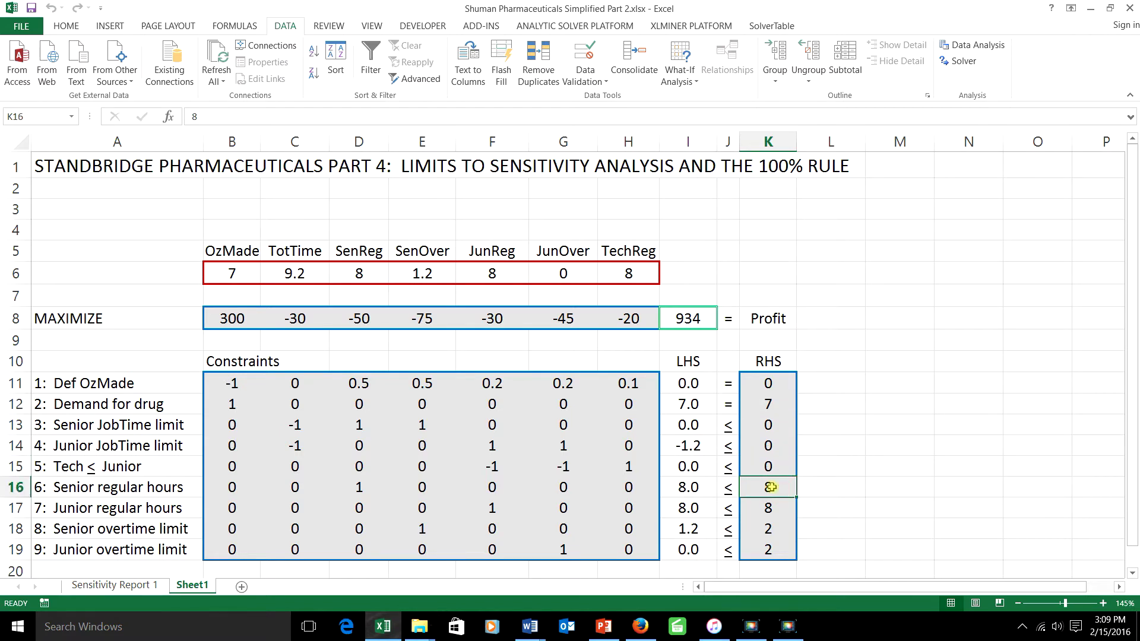
click(299, 318)
click(419, 319)
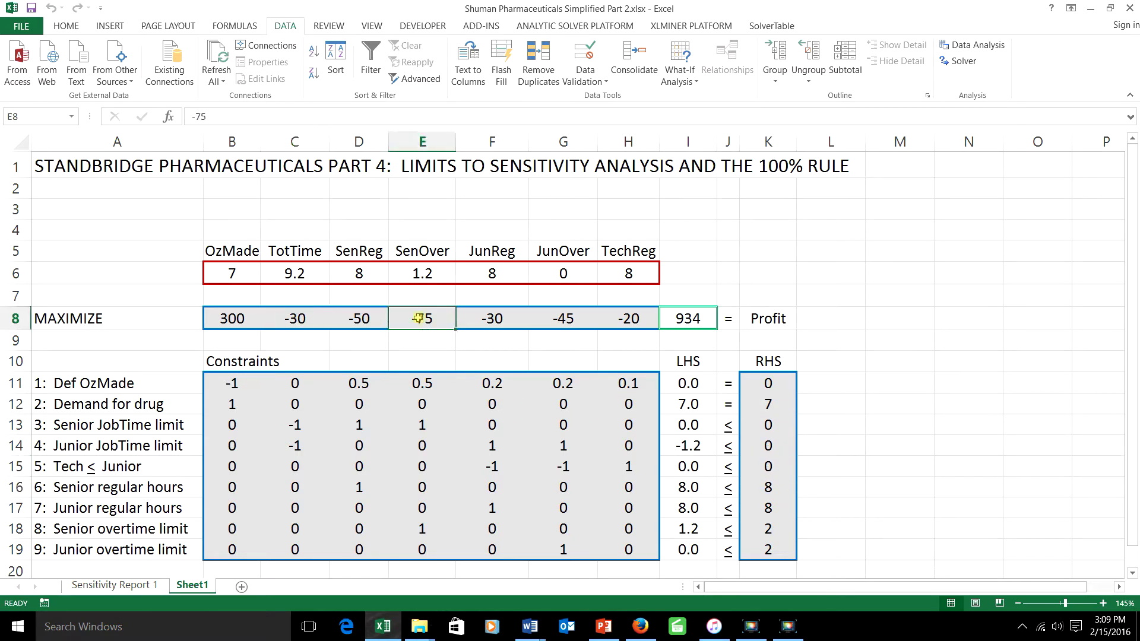
click(557, 320)
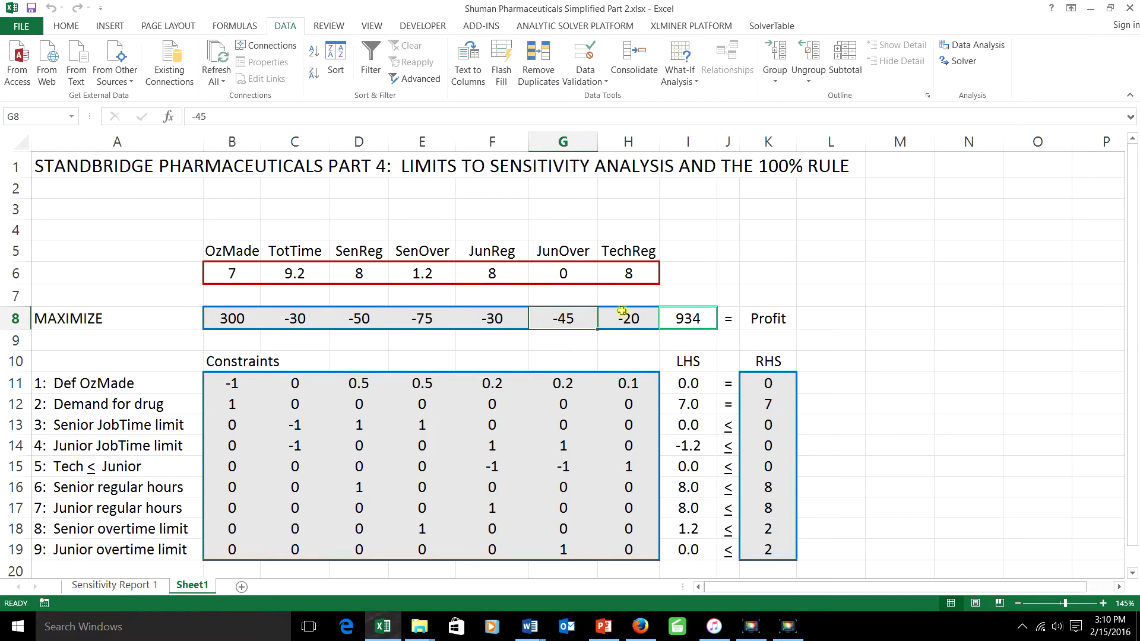
Revisit the Tech ≤ Junior RHS and OzMade, JunOver, TechReg coefficients, then switch to Sensitivity Report 1.
click(751, 412)
click(764, 473)
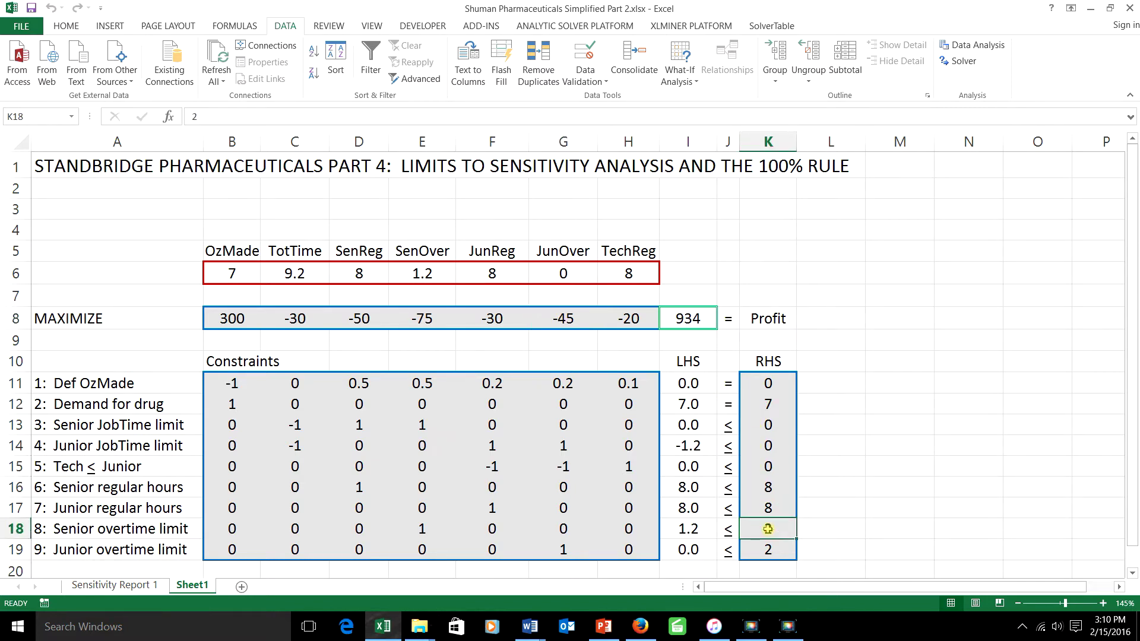
click(243, 315)
click(361, 319)
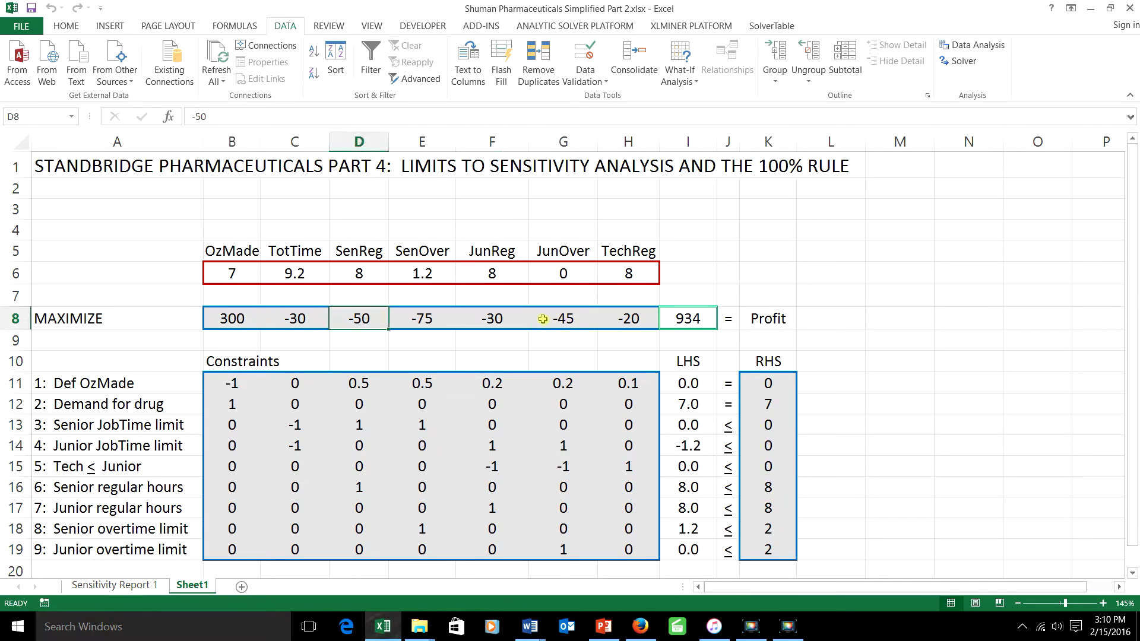
click(549, 319)
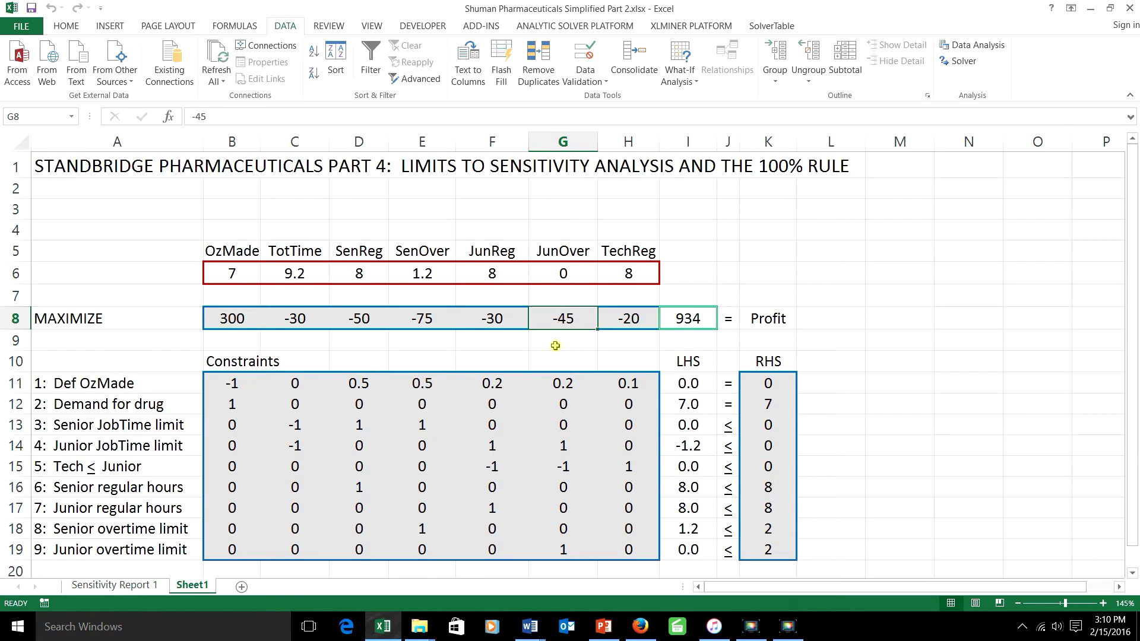
click(627, 319)
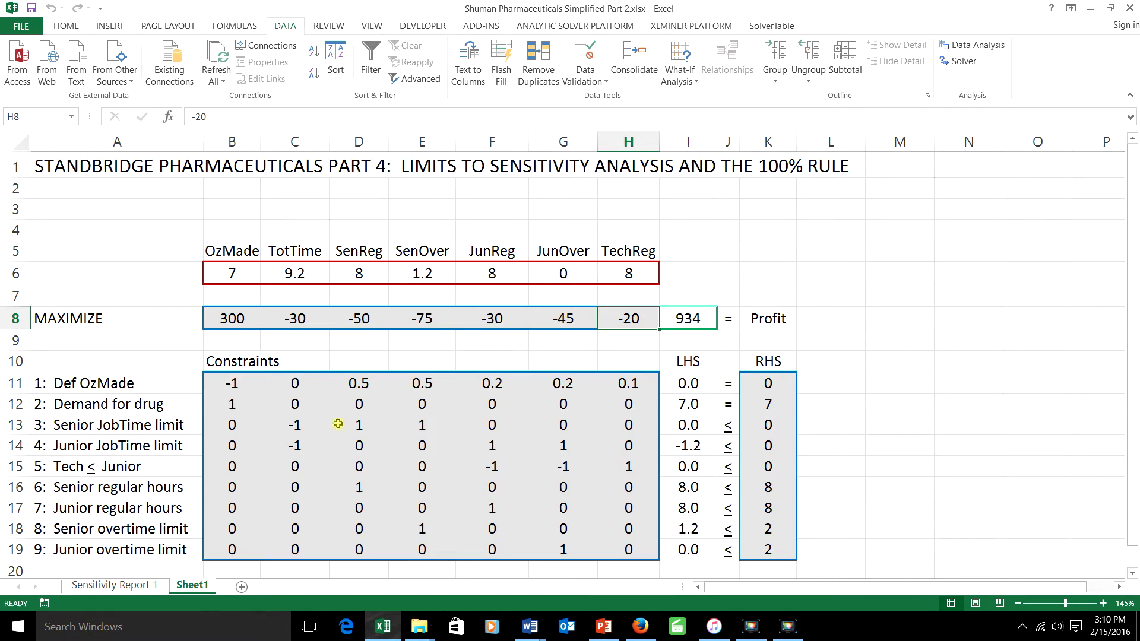
click(153, 587)
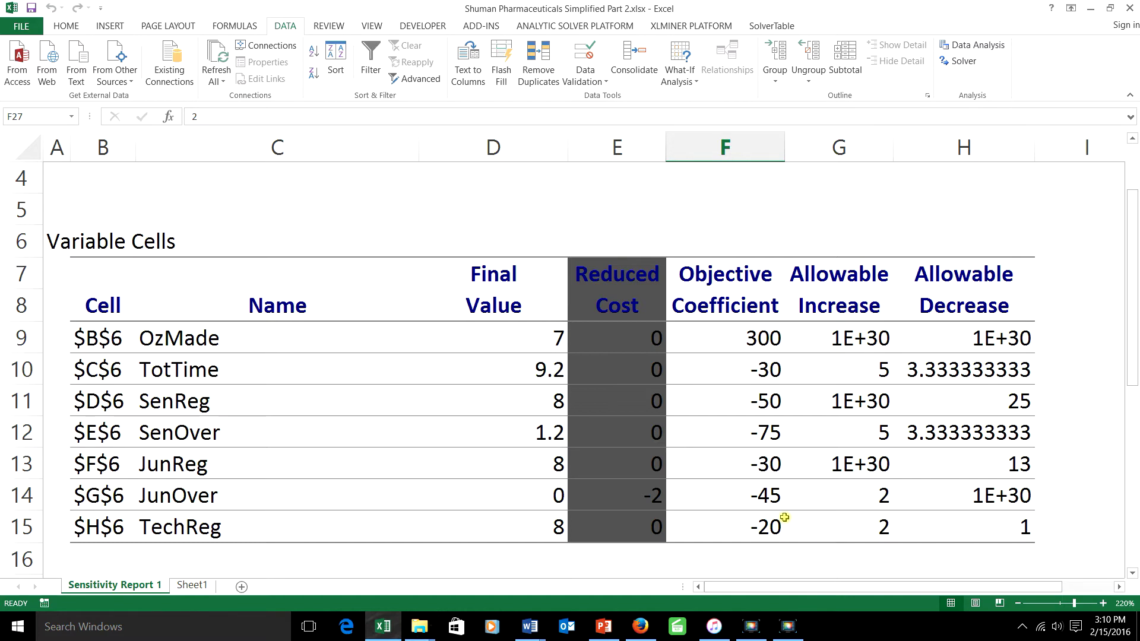
Point out JunOver's -45 and TechReg's -20 objective coefficients in the report, then go back to Sheet1.
click(773, 500)
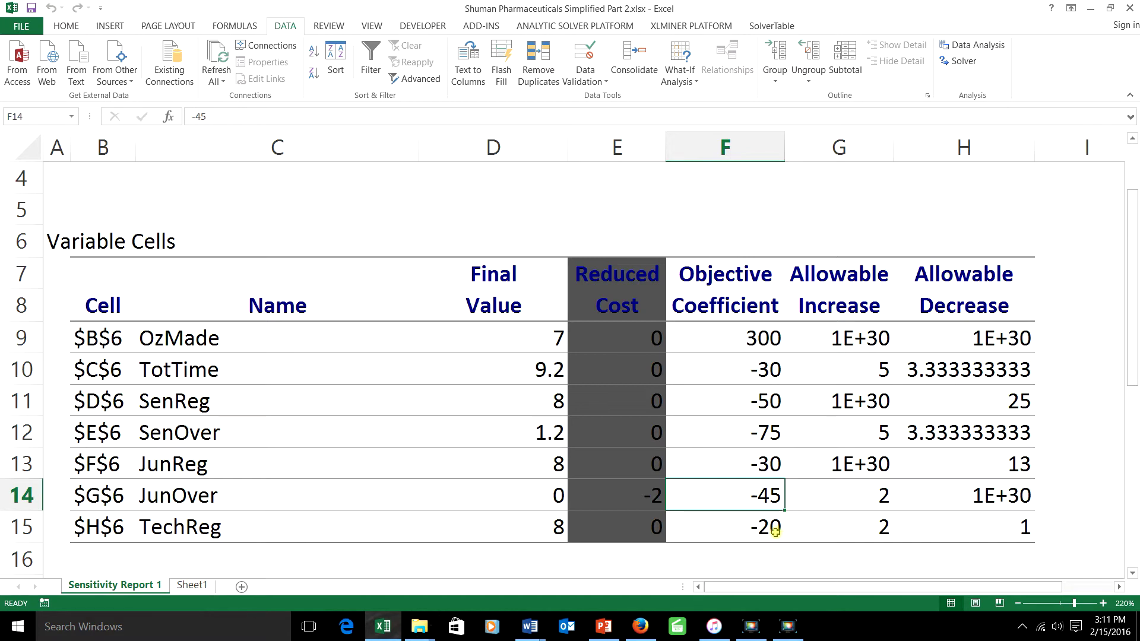
click(775, 530)
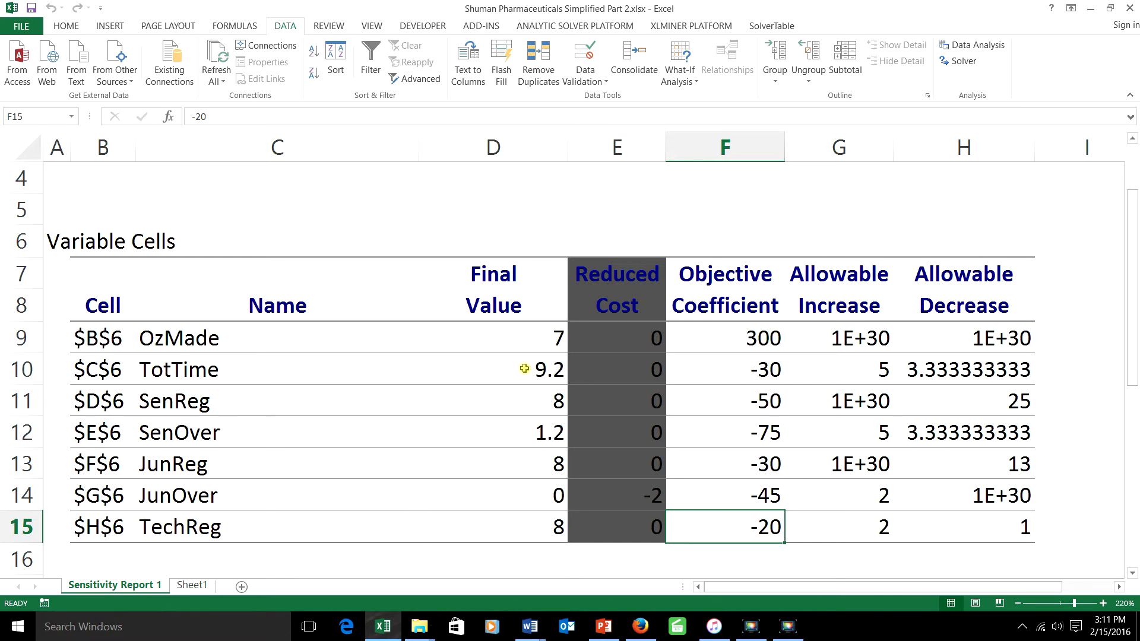
click(193, 584)
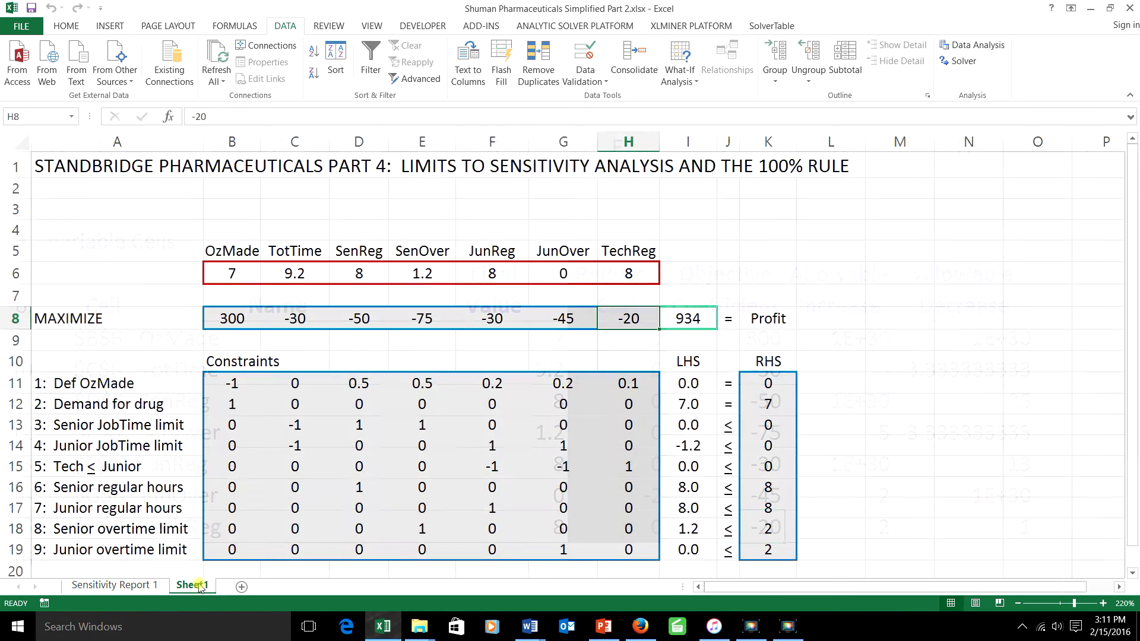
Enter -43.5 in G8 and -18.5 in H8 (profit 946), select B6:H6 and launch Solver.
click(555, 319)
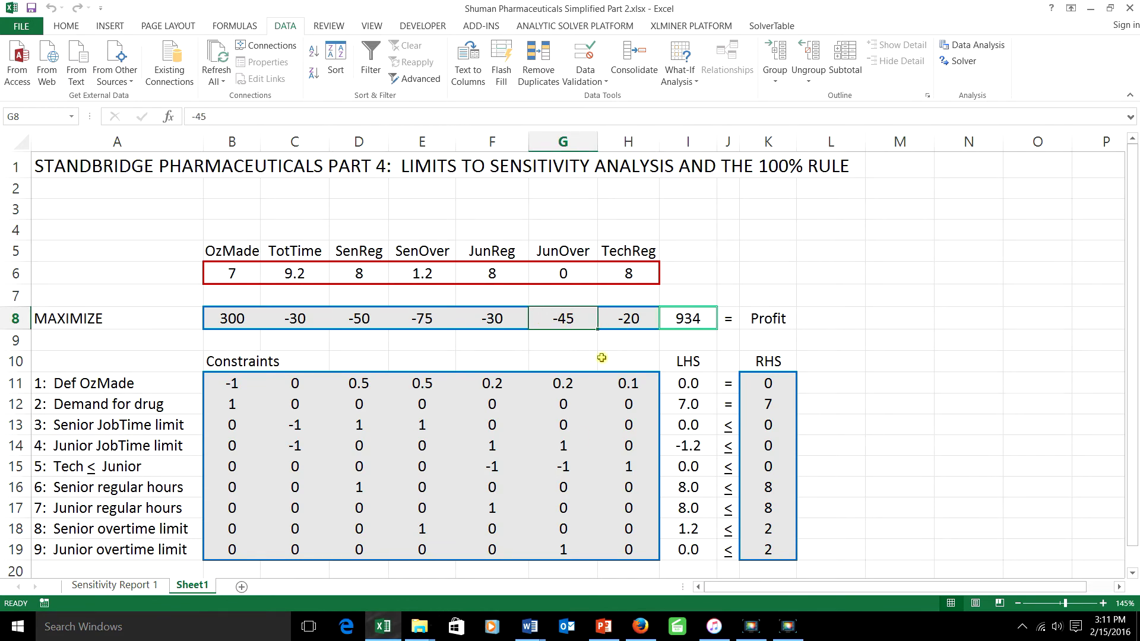
text(-43.5)
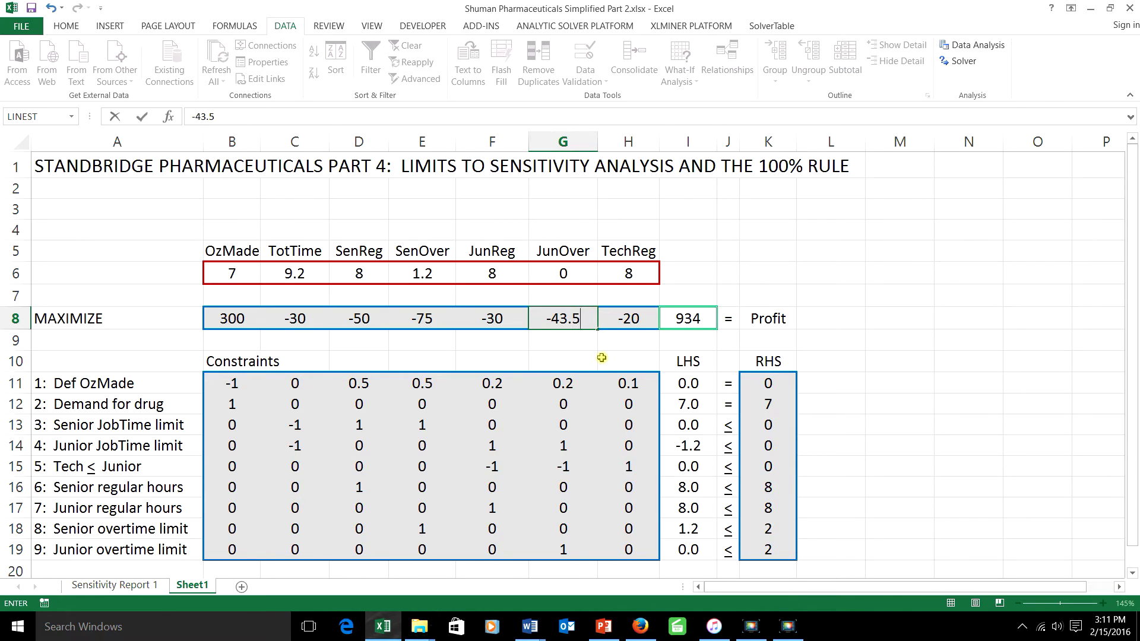
click(632, 319)
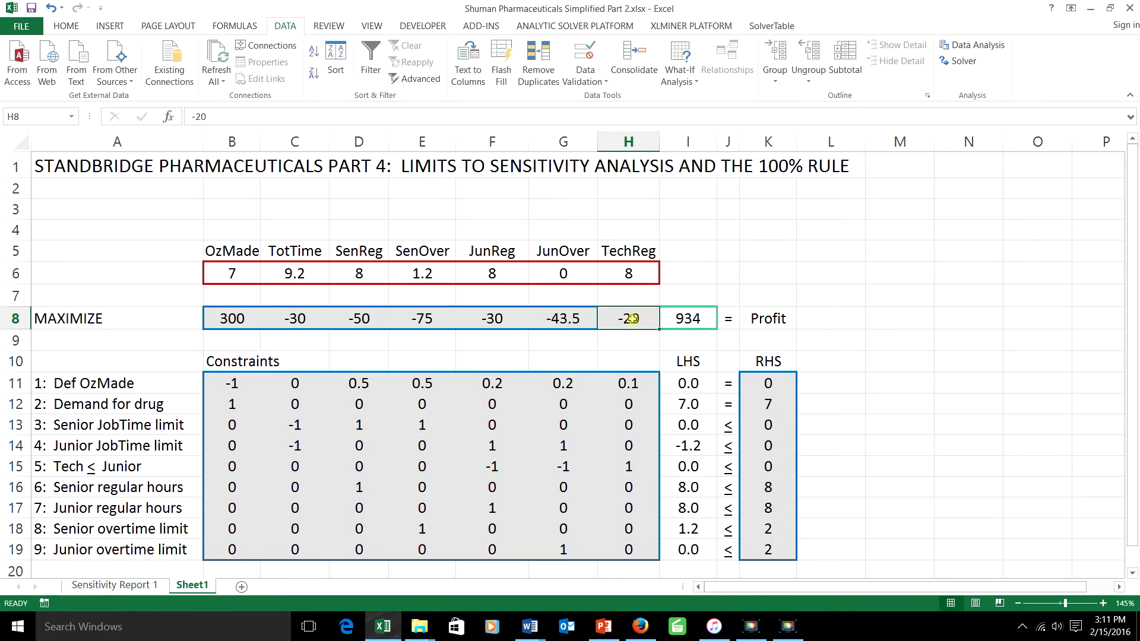
text(=18)
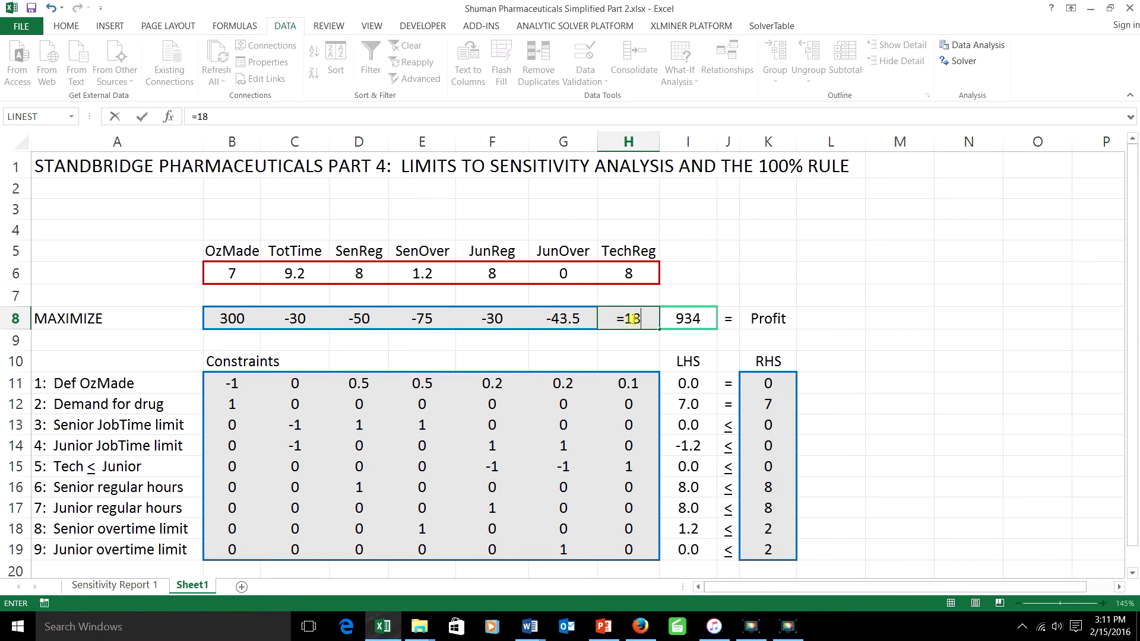
text(.5)
key(BackSpace)
key(BackSpace)
key(BackSpace)
key(BackSpace)
key(BackSpace)
text(-18.5)
key(Return)
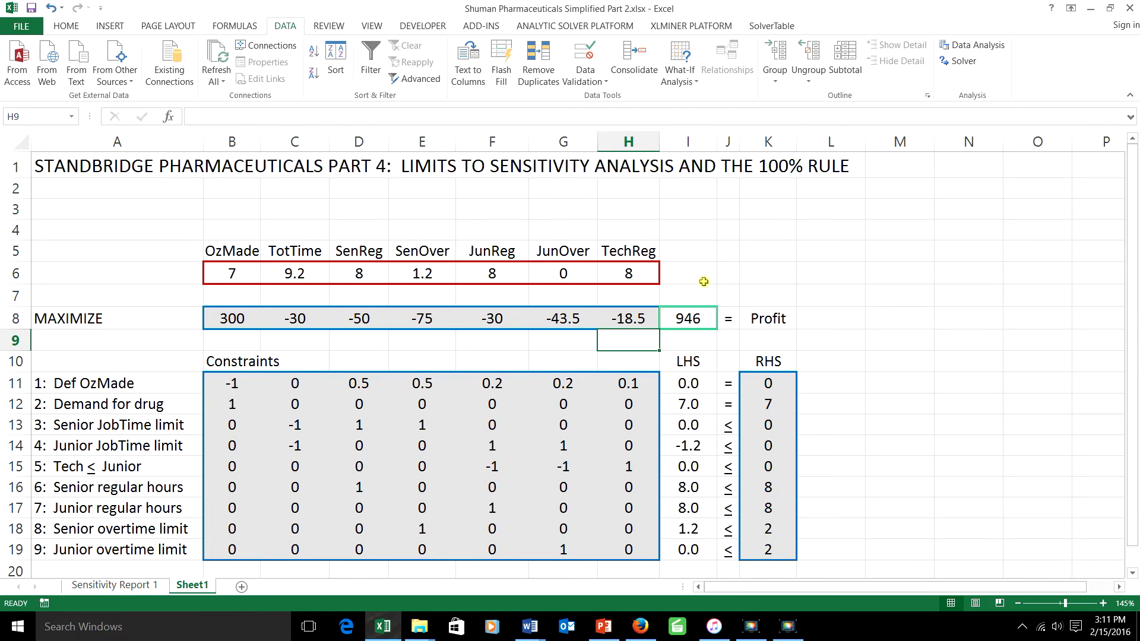
drag(232, 272, 617, 276)
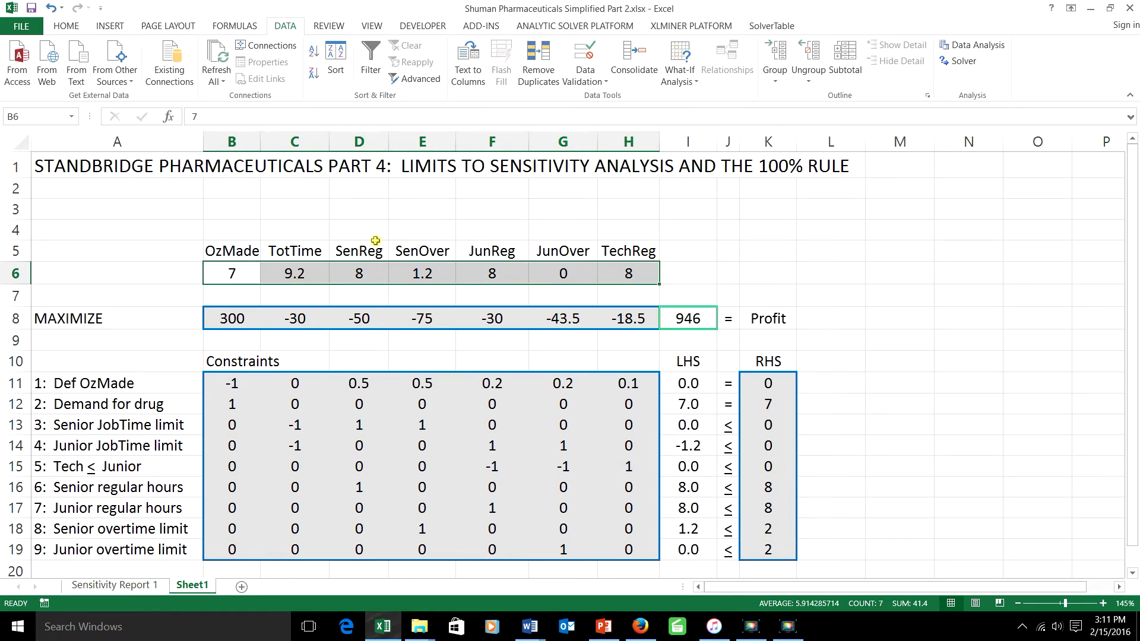
click(958, 60)
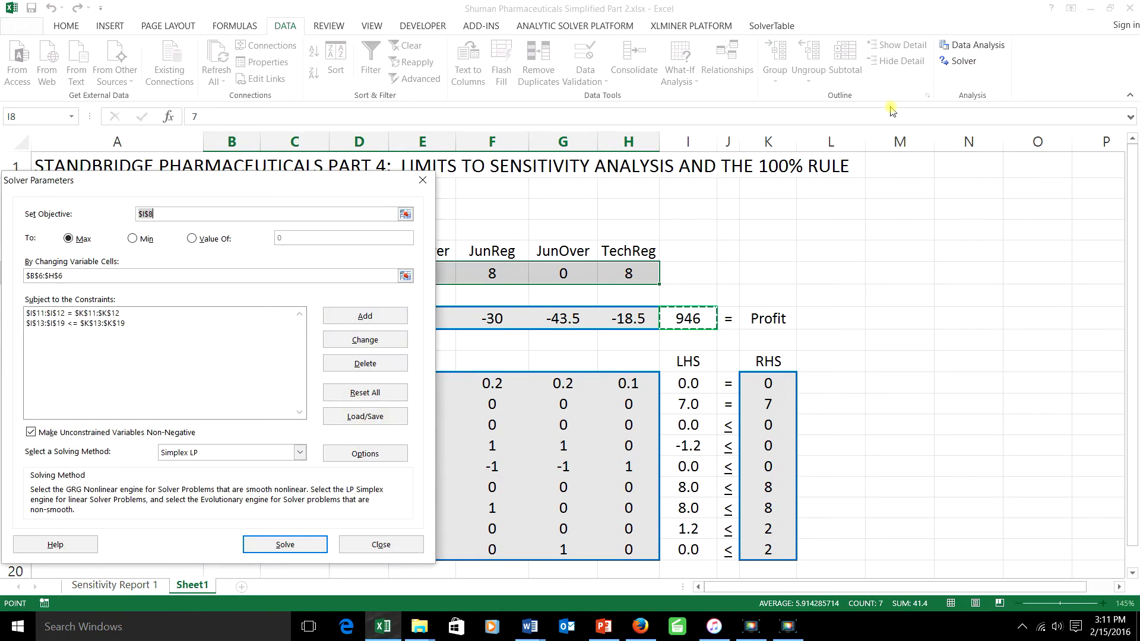
Solve and keep the new plan: SenOver and JunOver 0.75, TechReg 8.75, profit 946.75.
click(286, 544)
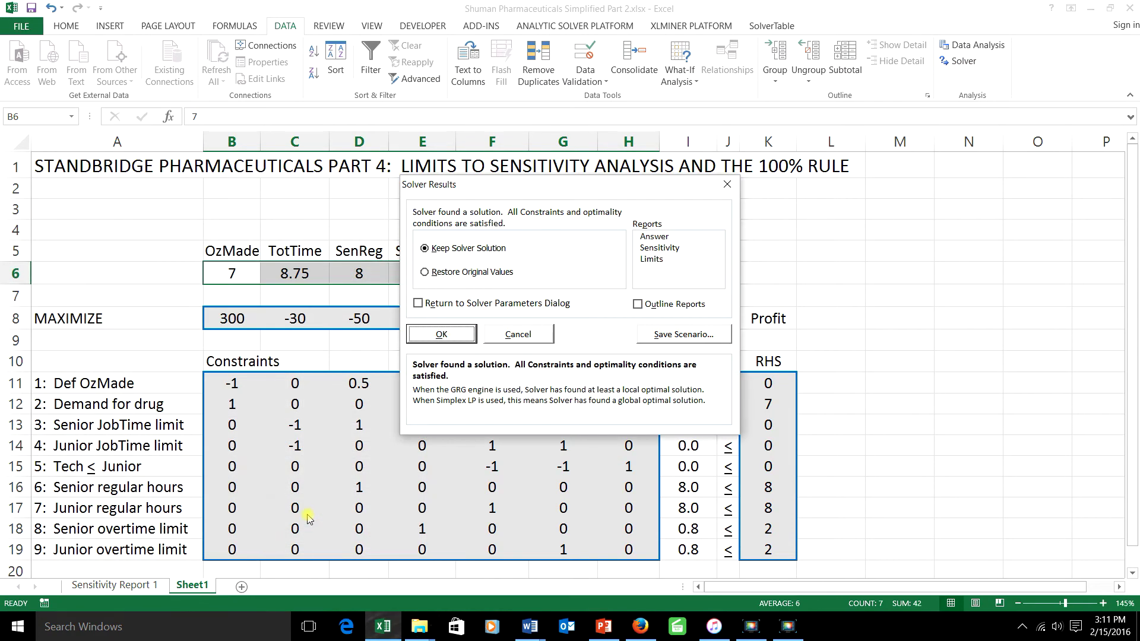
click(437, 335)
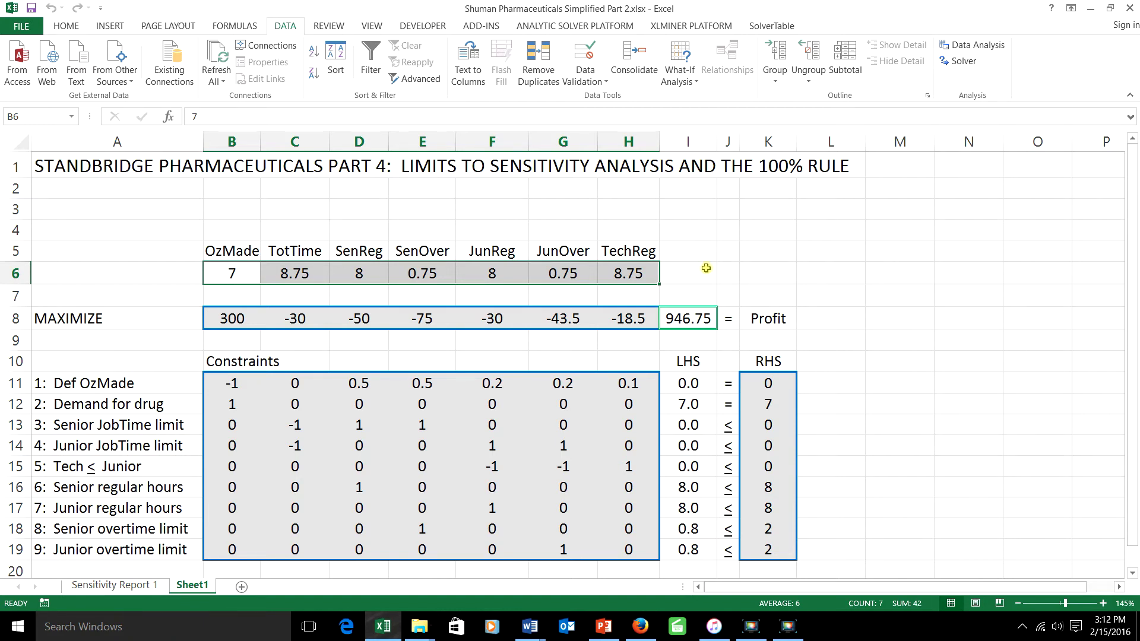
click(561, 318)
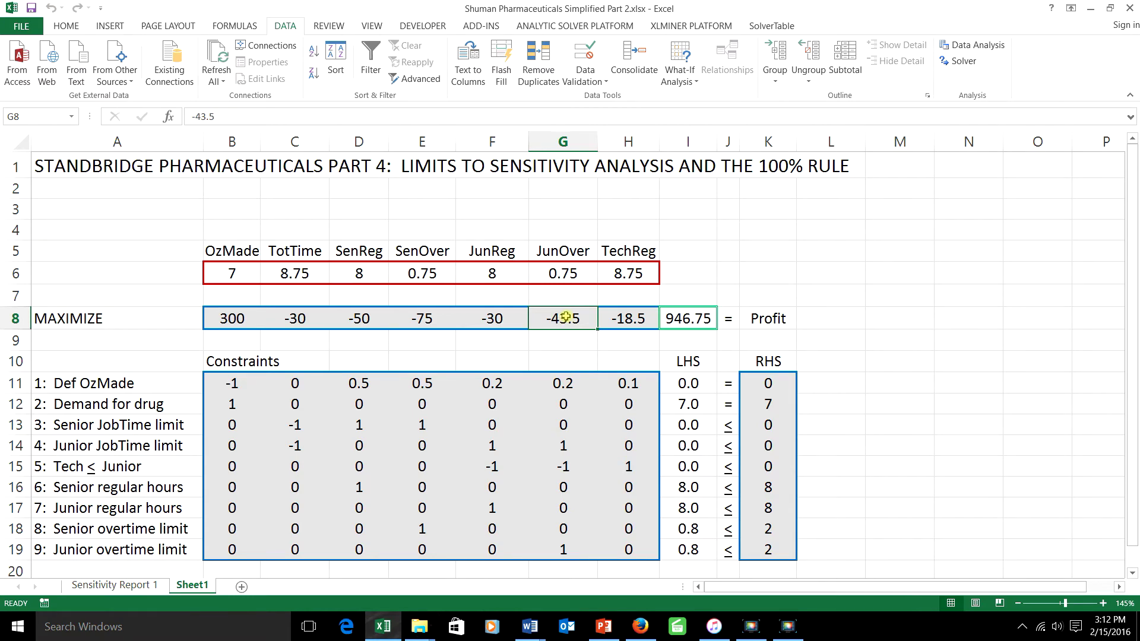
Restore the JunOver coefficient to -45 and TechReg to -20.
text(-45)
key(Tab)
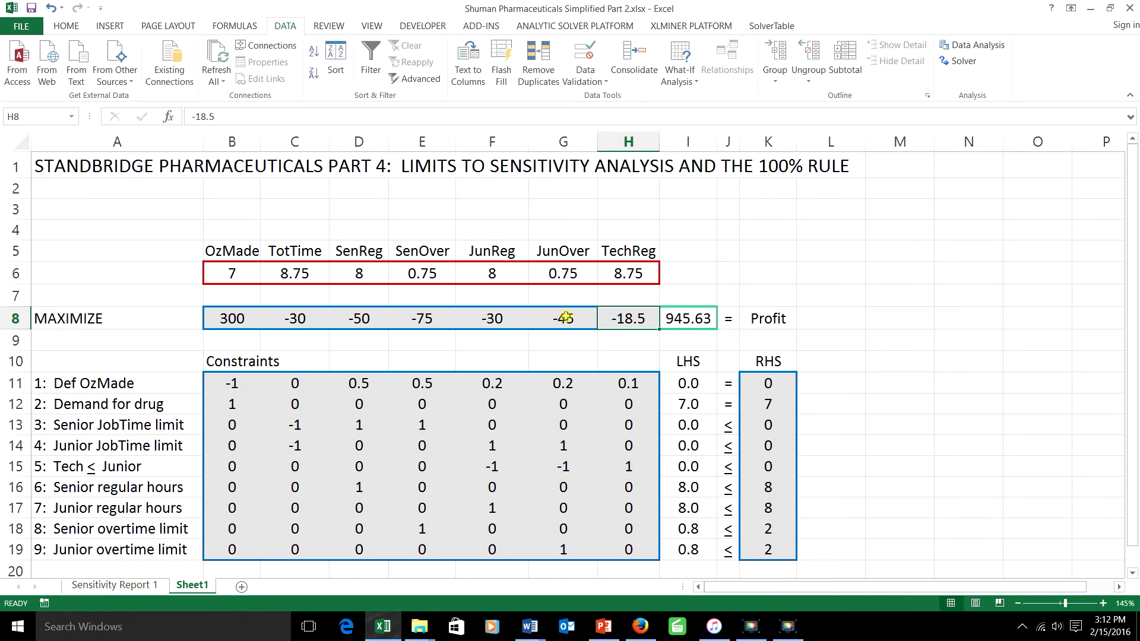
text(-20)
click(771, 301)
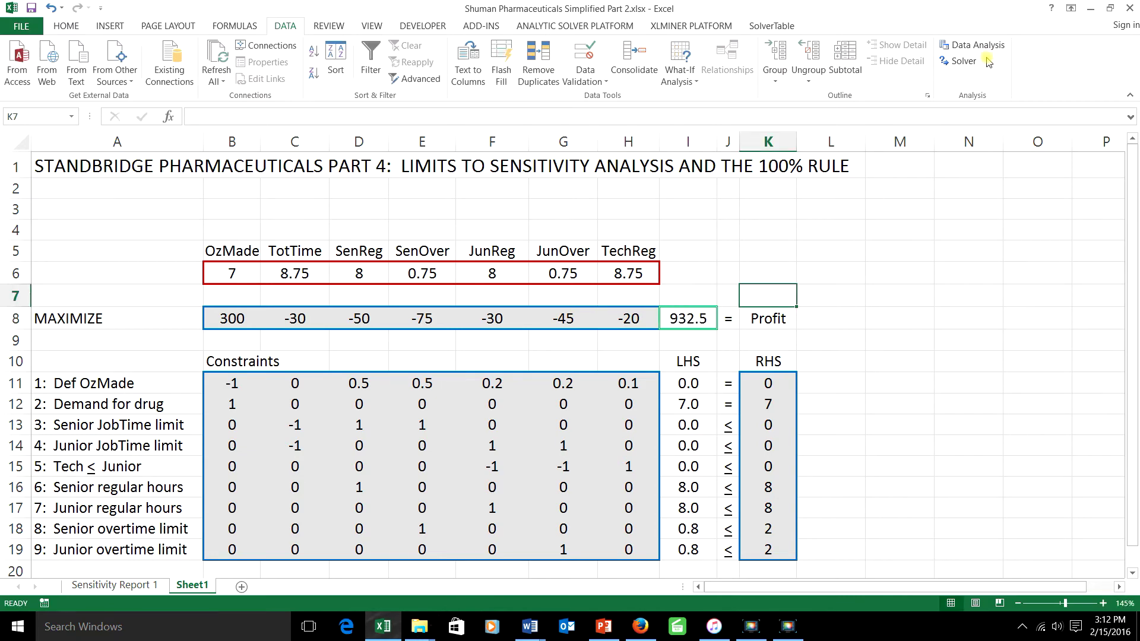
Re-solve the original model in Solver, keep the solution, and view Sensitivity Report 1.
click(987, 62)
click(282, 545)
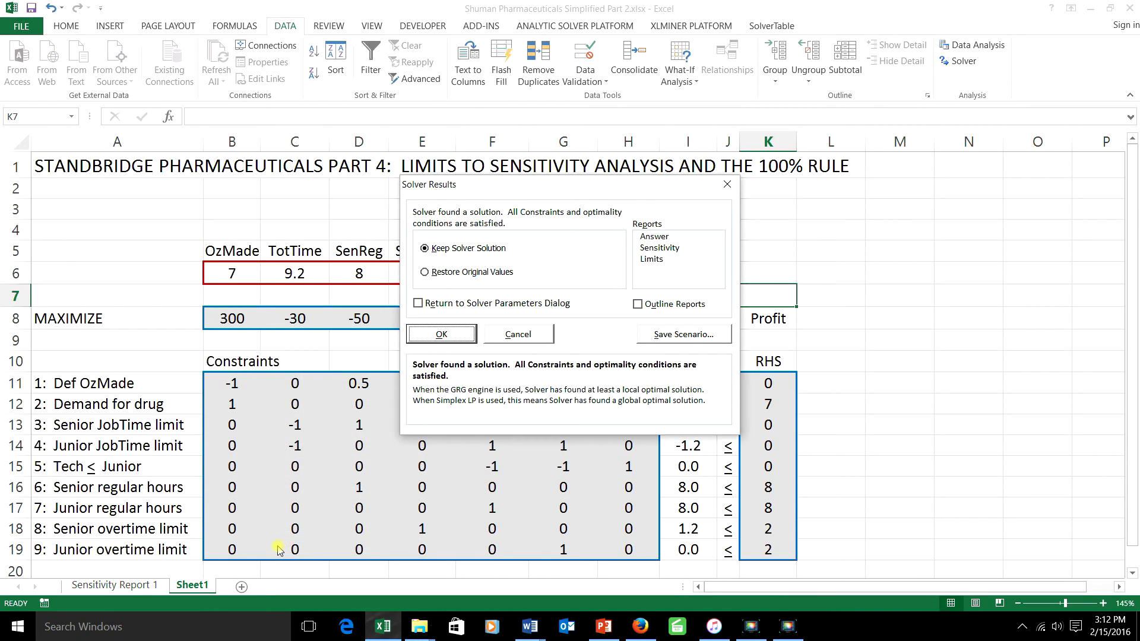
click(441, 334)
click(132, 585)
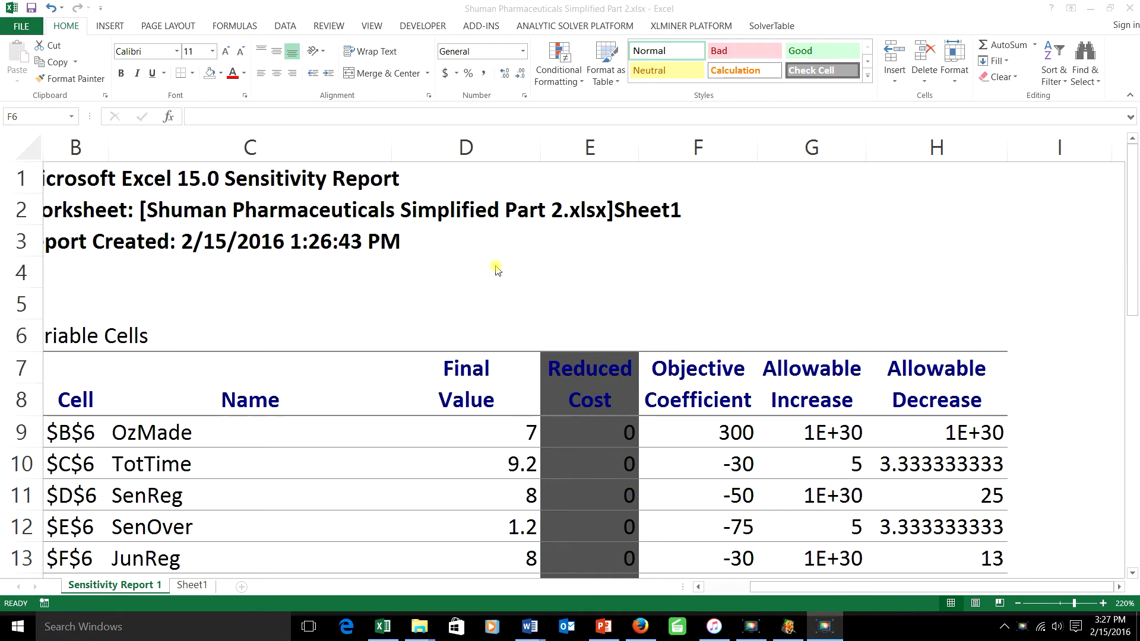
Delete the old 0.5 values in E30:F31 below the Constraints table.
scroll(497, 270, down, 6)
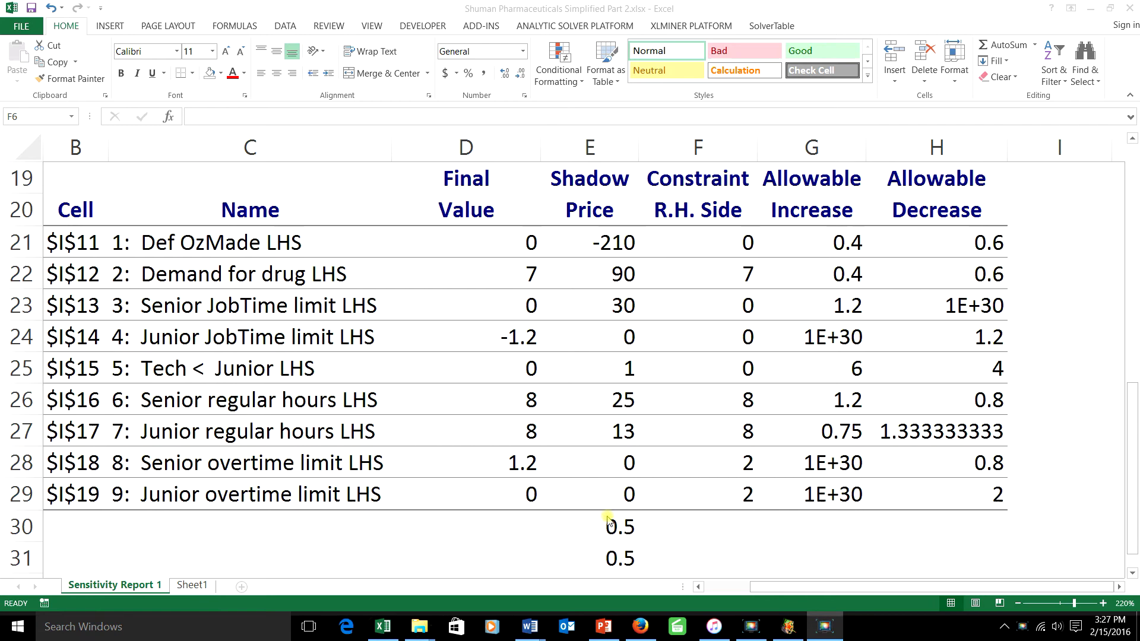
click(625, 535)
drag(625, 534, 647, 570)
key(Delete)
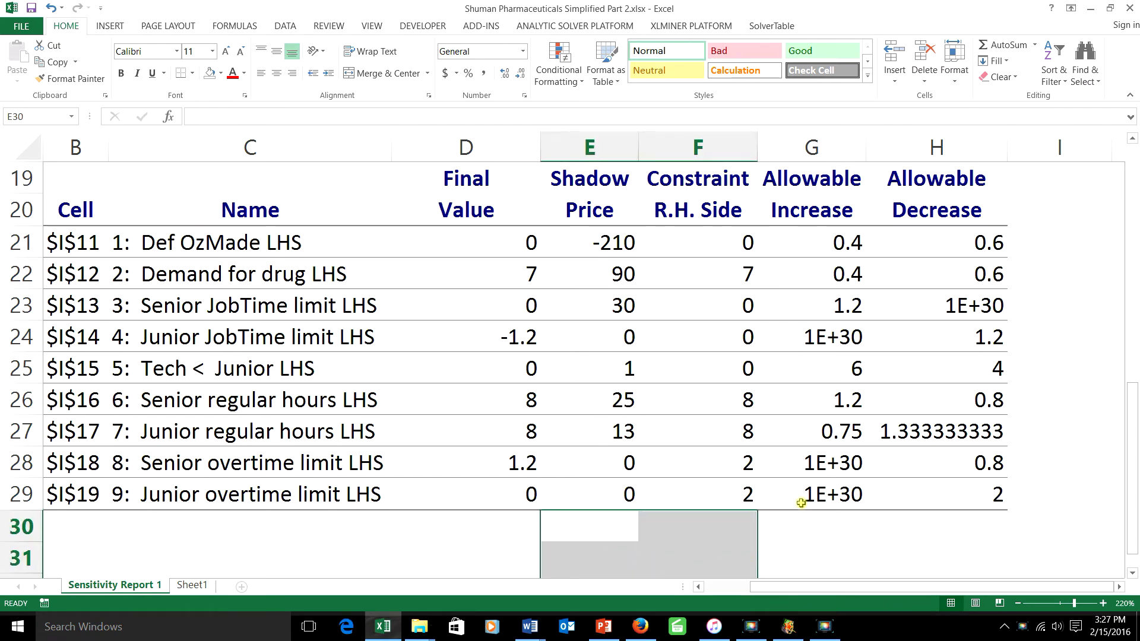
Check the Tech < Junior allowable increase 6 and junior overtime allowable decrease 2, then select E30.
click(281, 371)
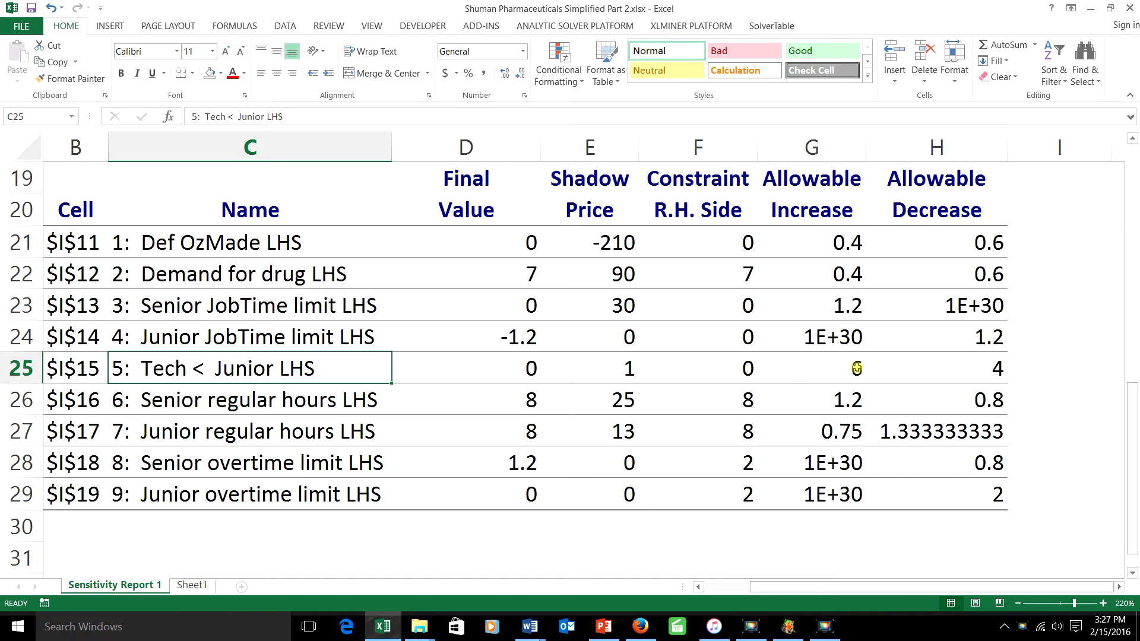
click(856, 369)
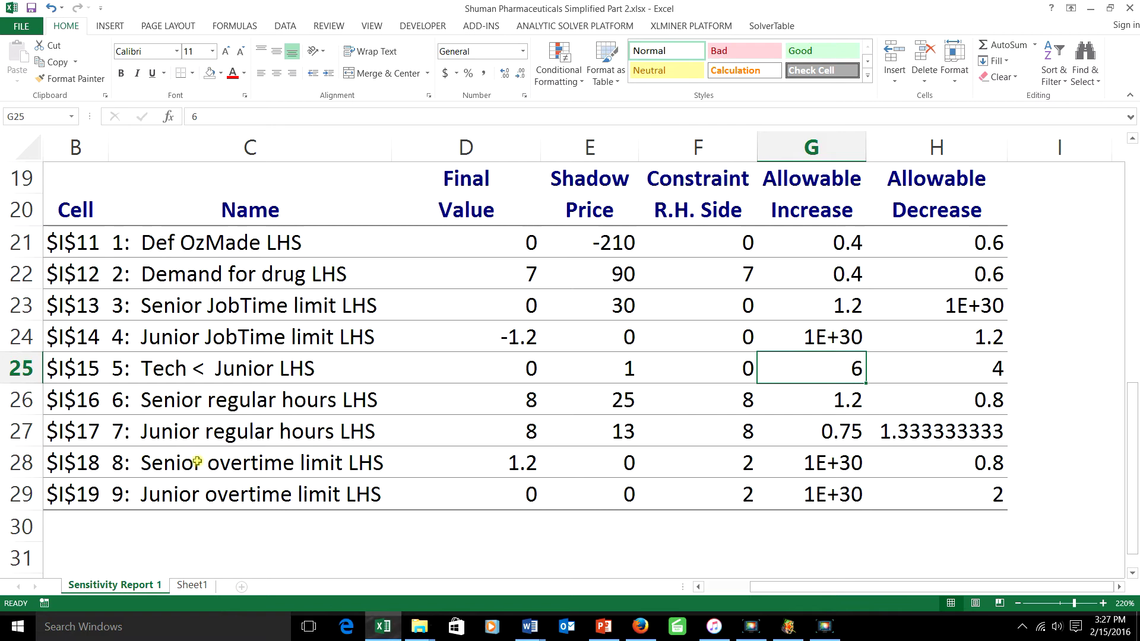
click(182, 500)
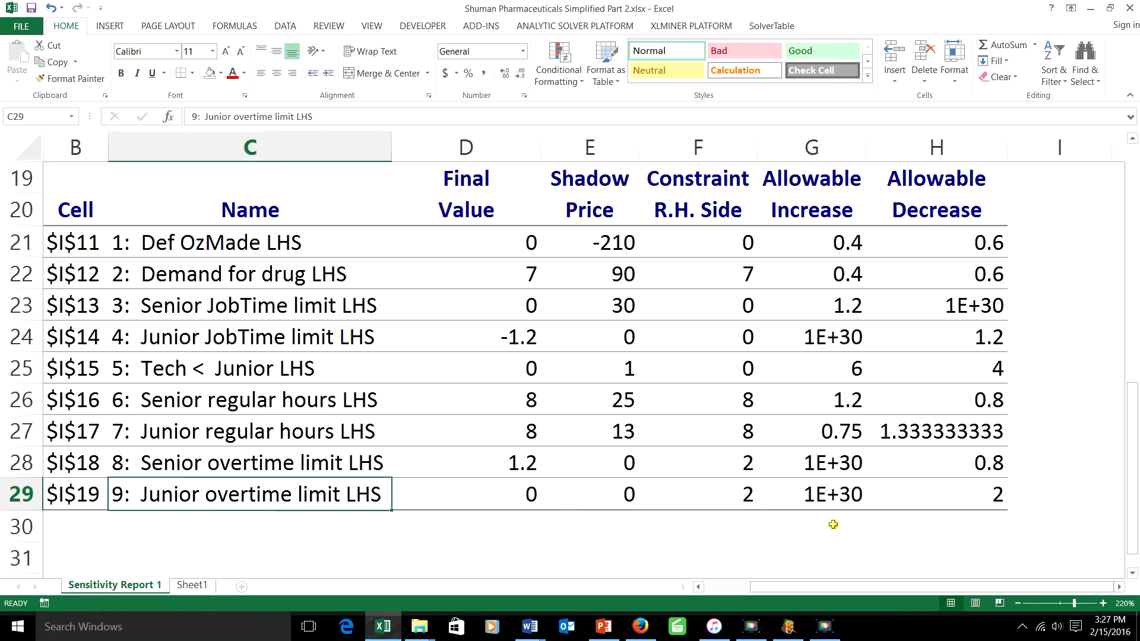
click(753, 499)
click(962, 496)
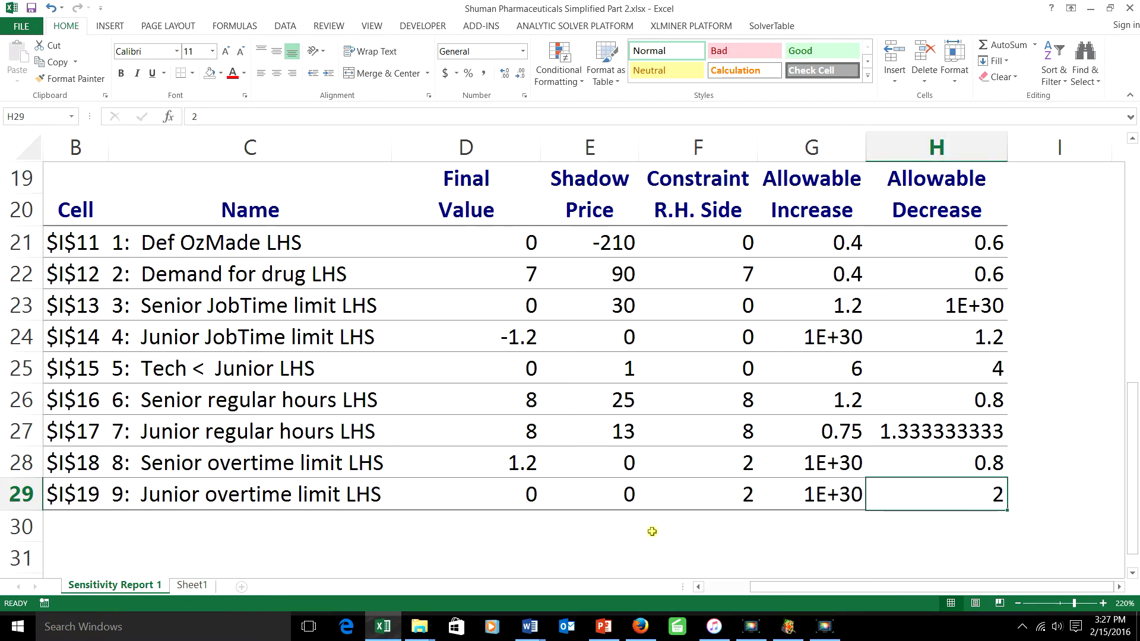
click(615, 525)
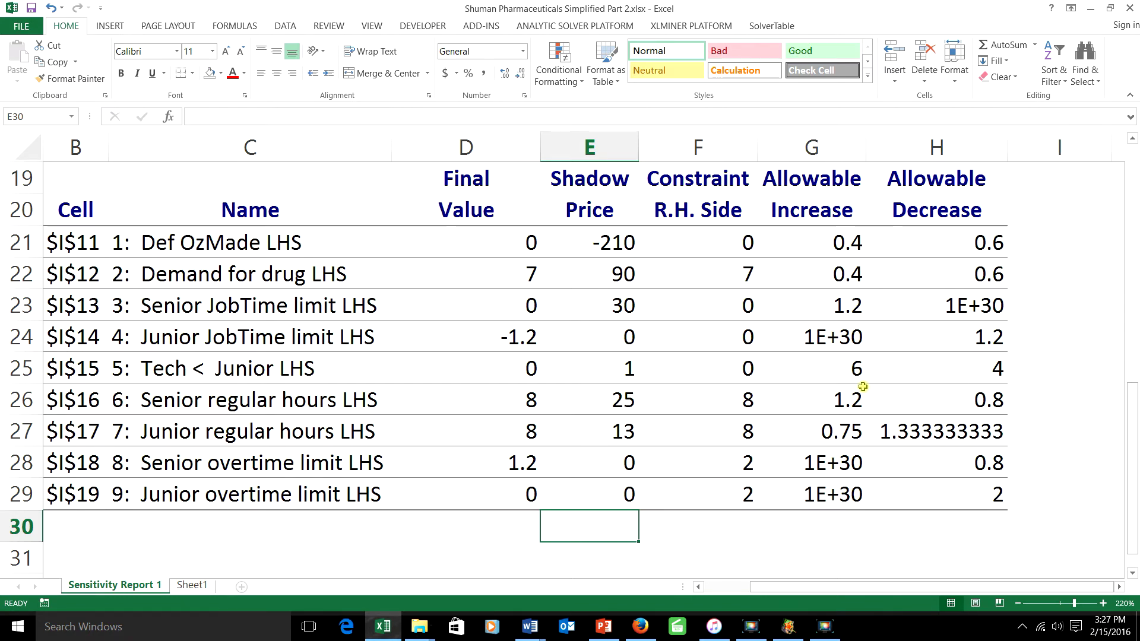
click(859, 369)
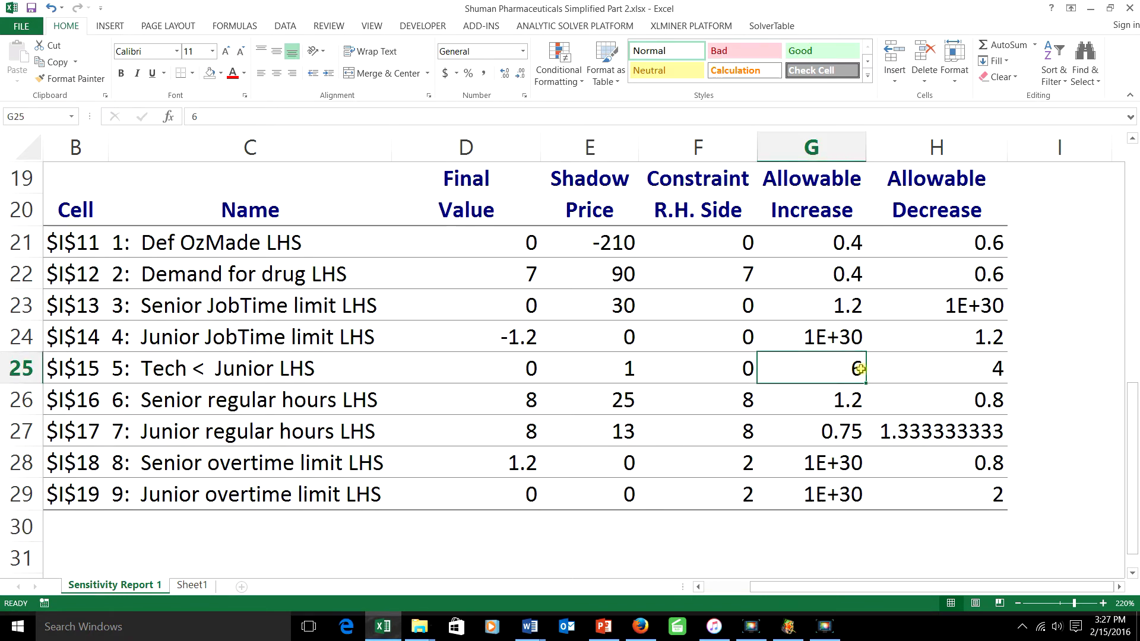
click(998, 494)
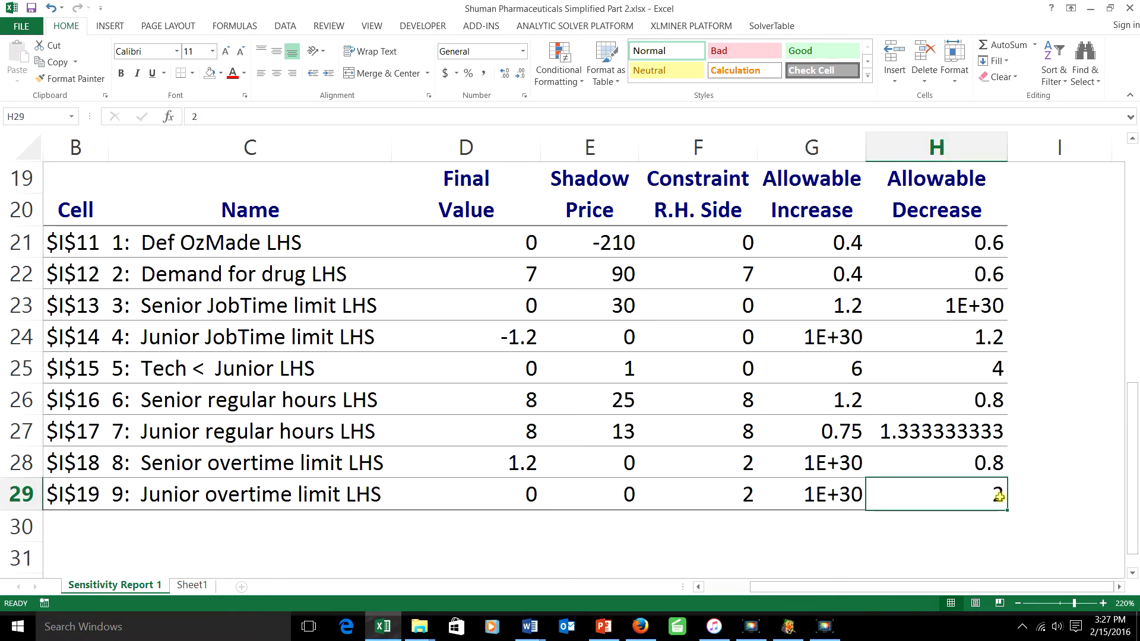
click(634, 527)
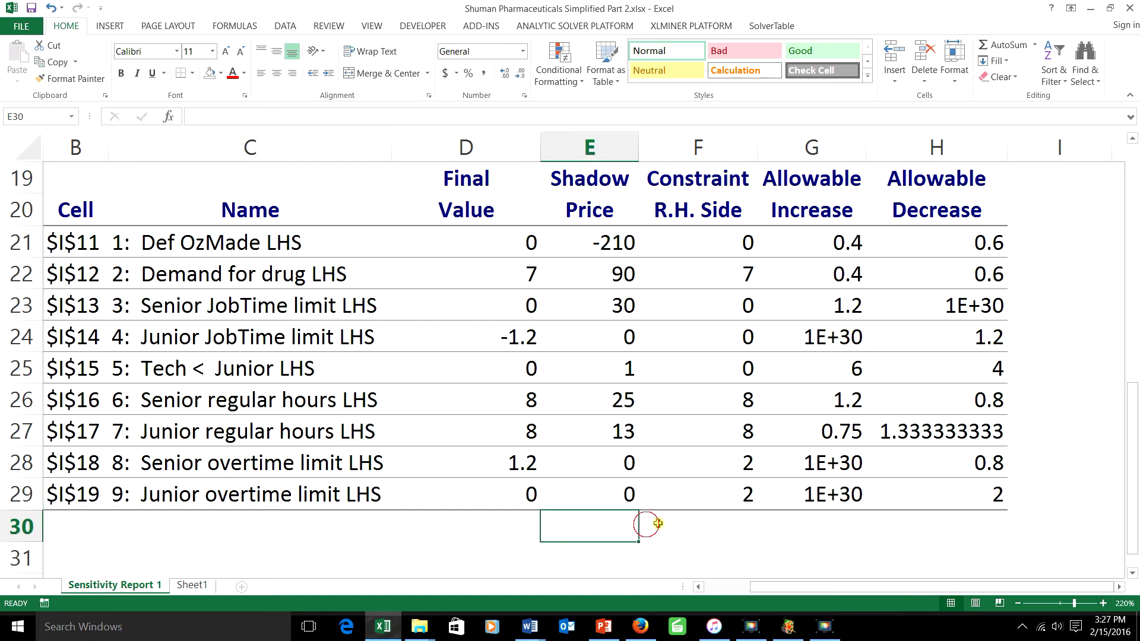
Enter the constraint ratios =2/6 (0.33333) in E30 and =1/2 (0.5) in E31.
text(=)
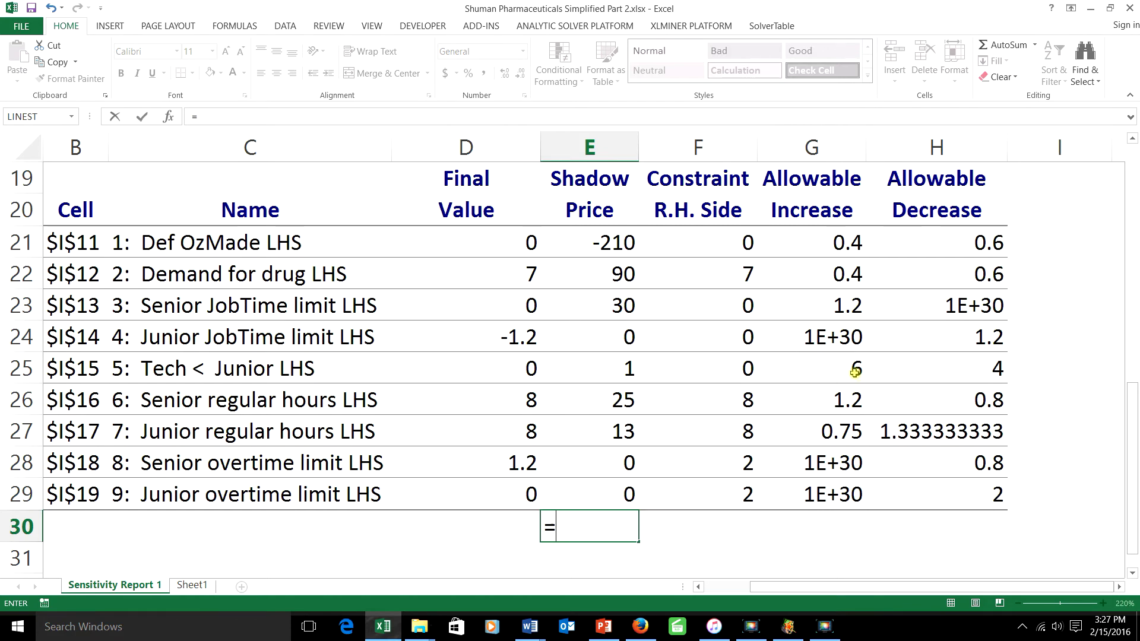
text(2/6)
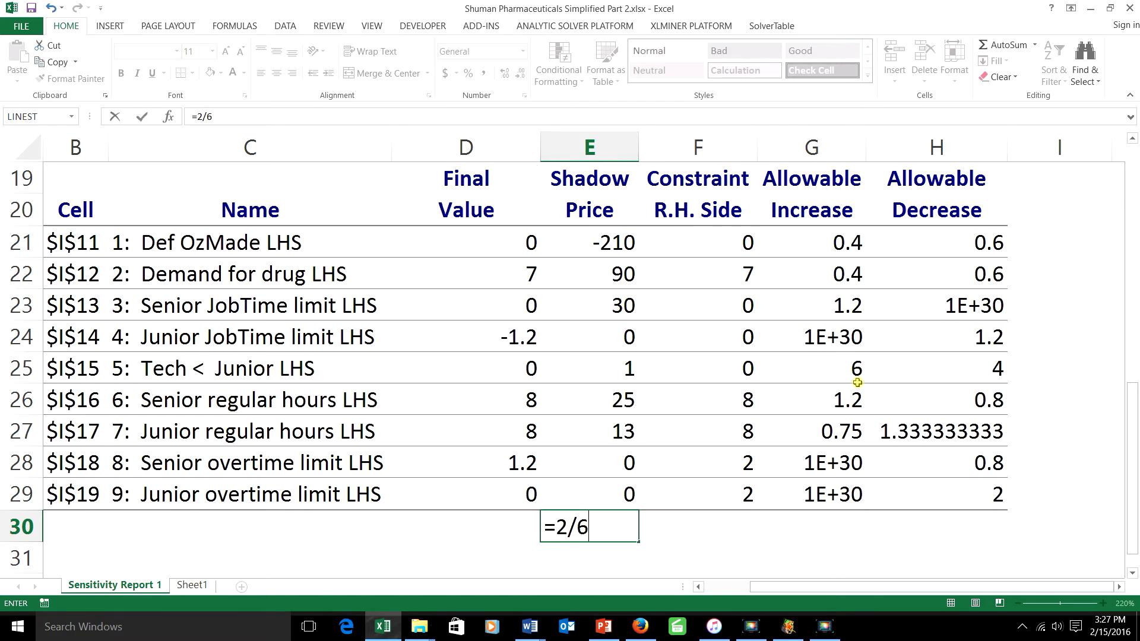
key(Return)
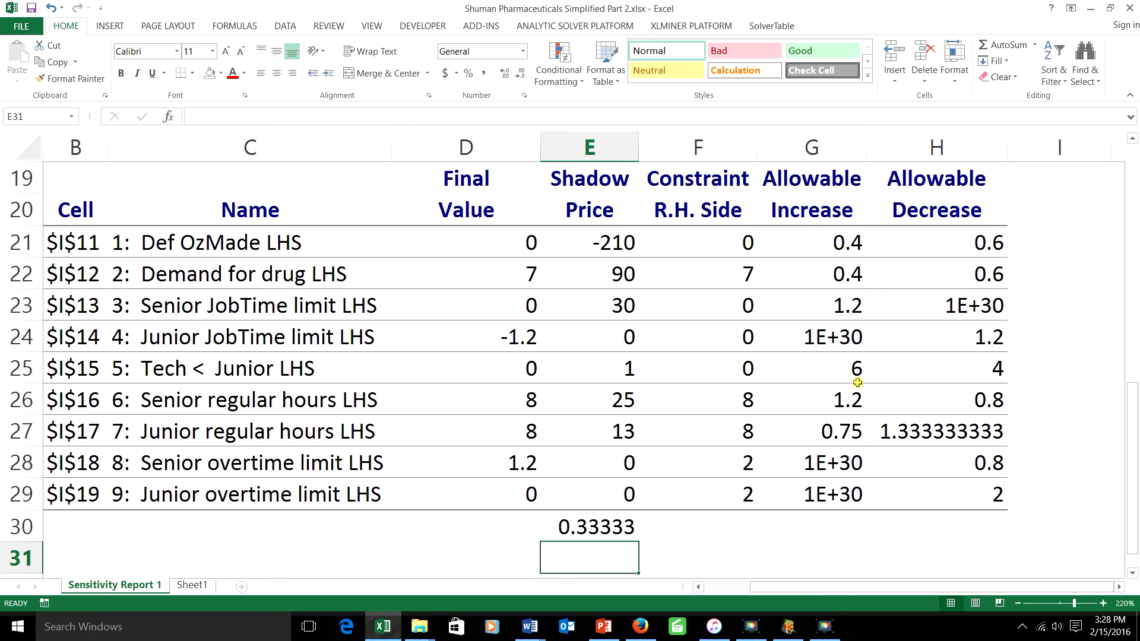
text(=)
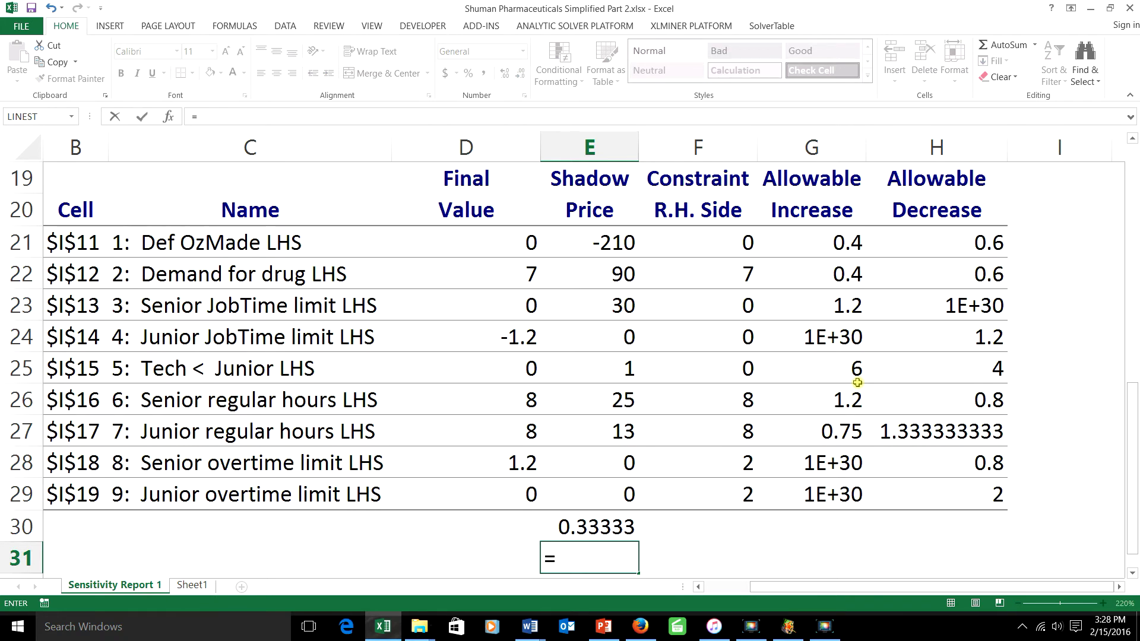
text(1/2)
key(Return)
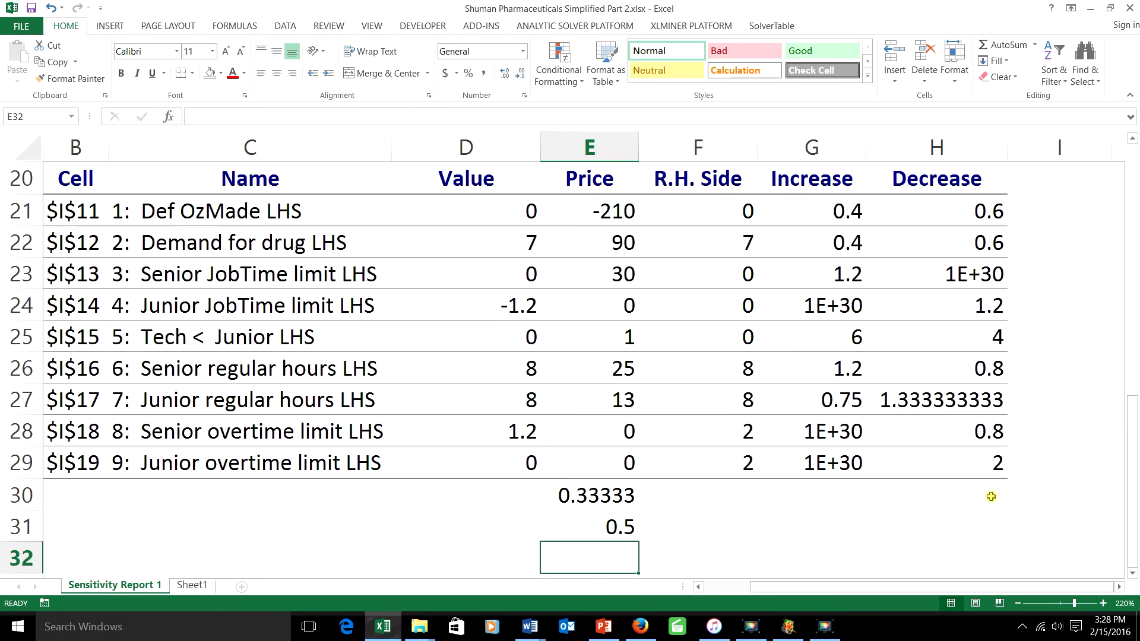
Sum the two ratios in E32 with =E30+E31, giving 0.83333.
text(=)
key(Up)
key(Up)
text(+)
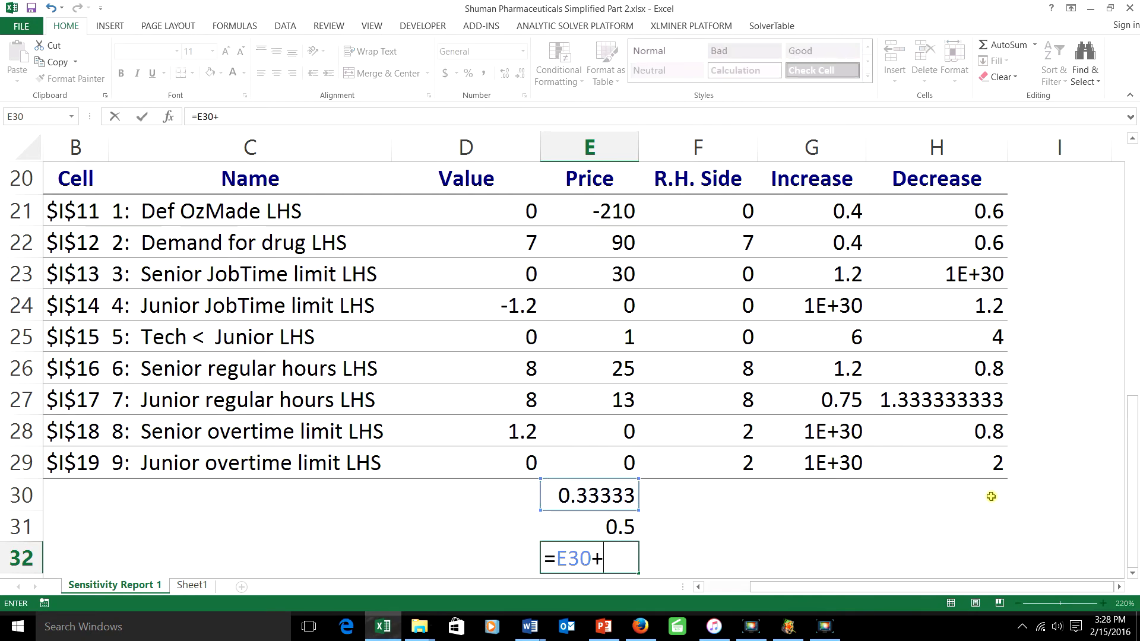
key(Up)
key(Return)
key(Up)
key(Right)
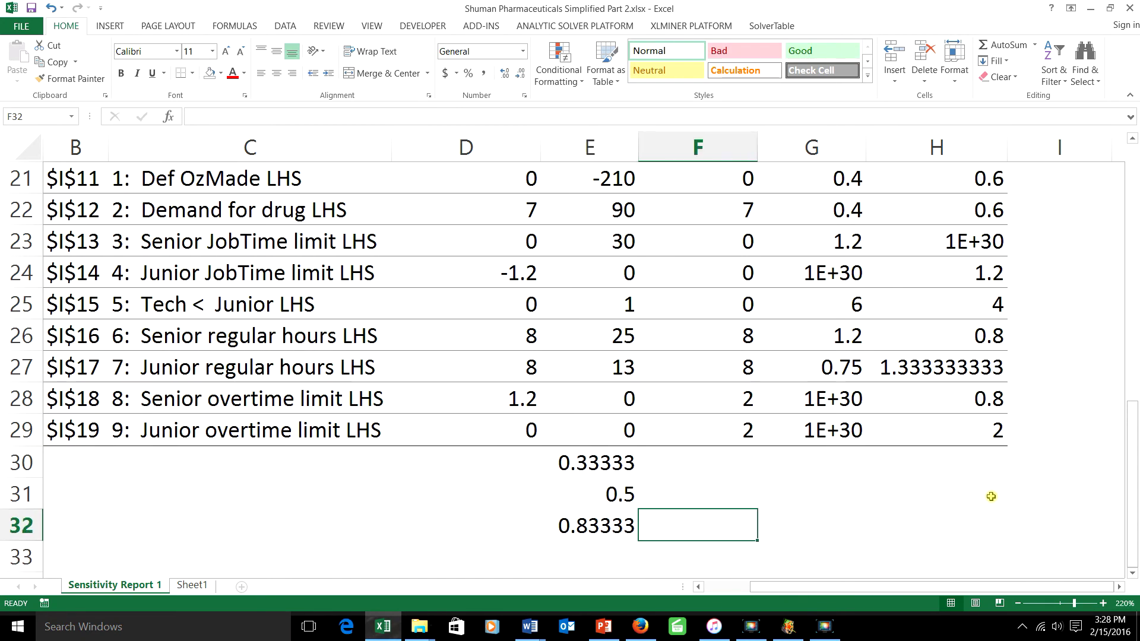
Label the total with "<= 1" in F32 and "OK" in G32.
text(<=)
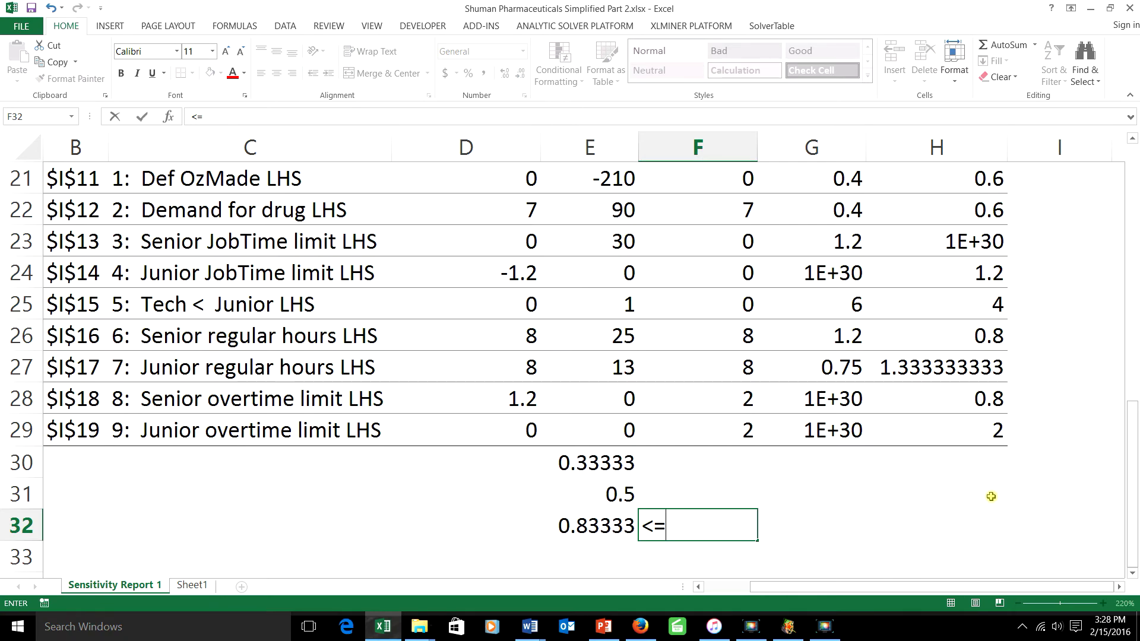
text( 1)
key(Tab)
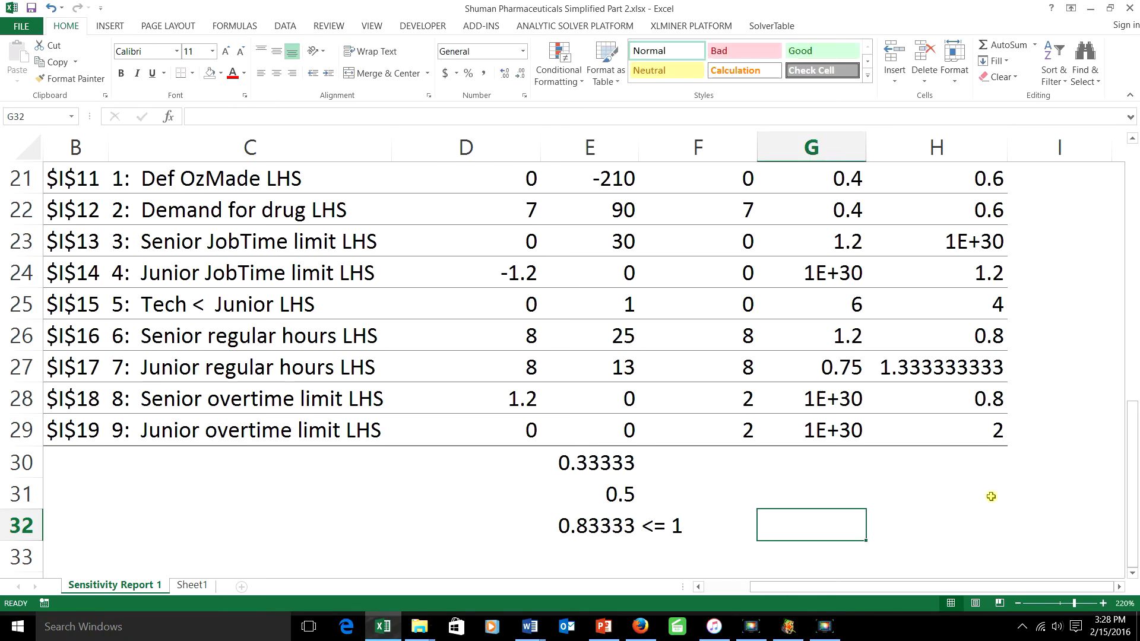
text(OK)
key(Tab)
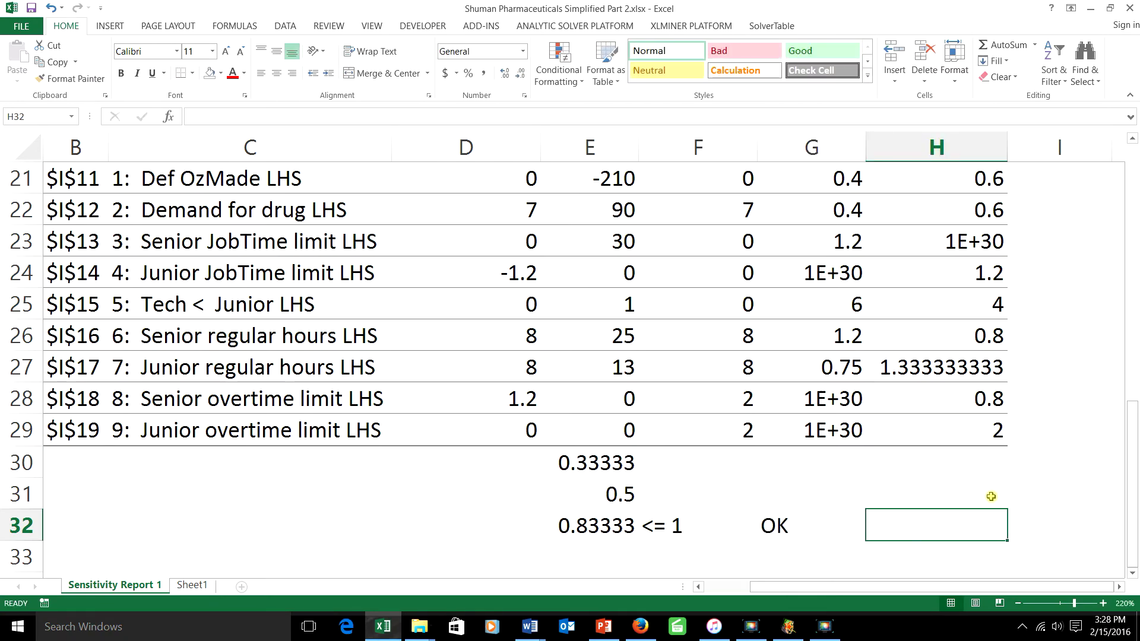
scroll(966, 511, up, 1)
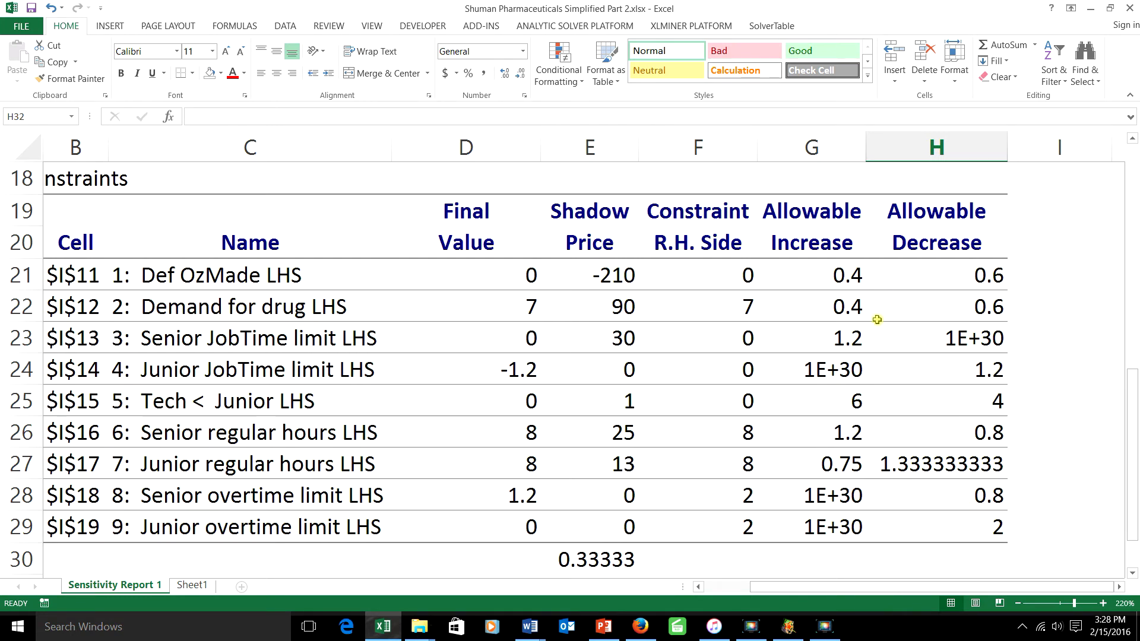
Check allowable increase 6 and shadow price for constraint 5, and allowable decrease 2 for constraint 9.
click(858, 402)
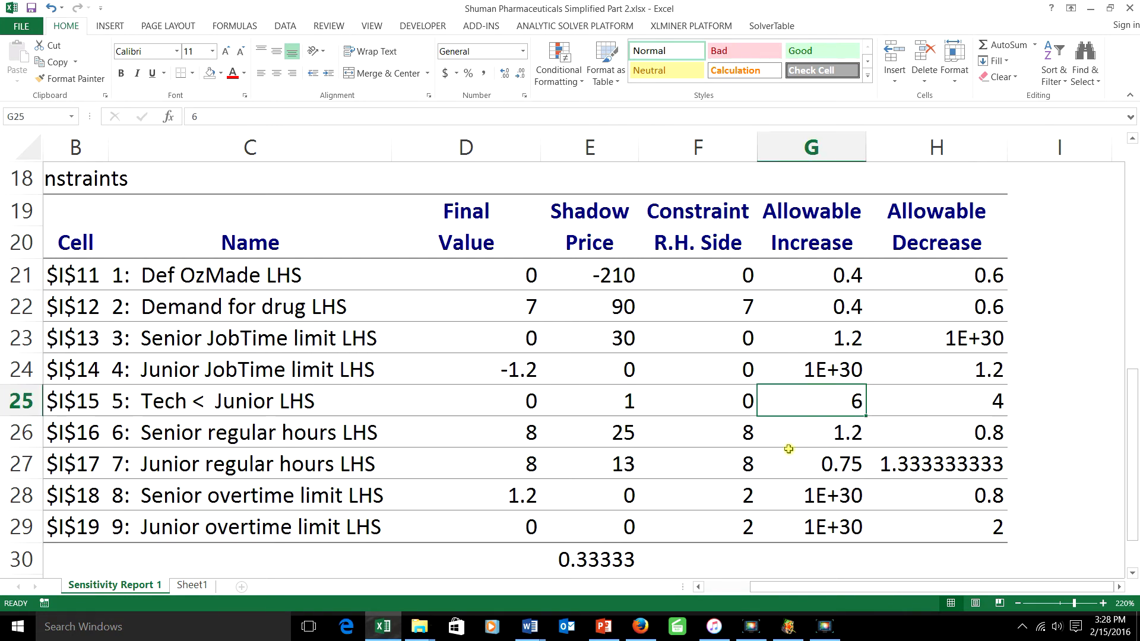
click(629, 401)
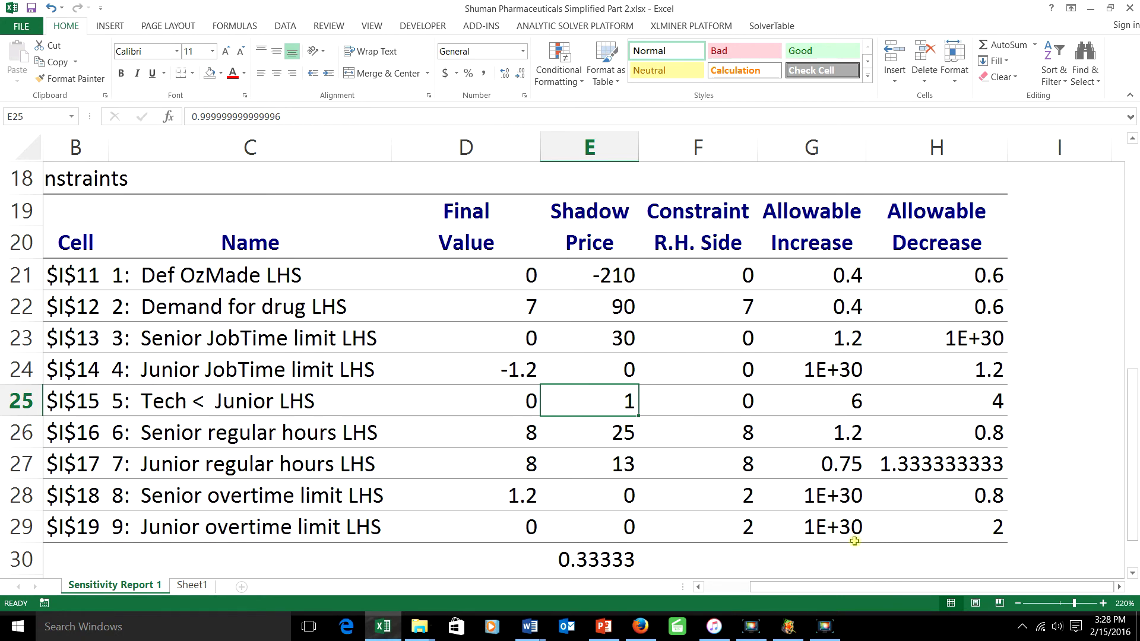
click(1003, 535)
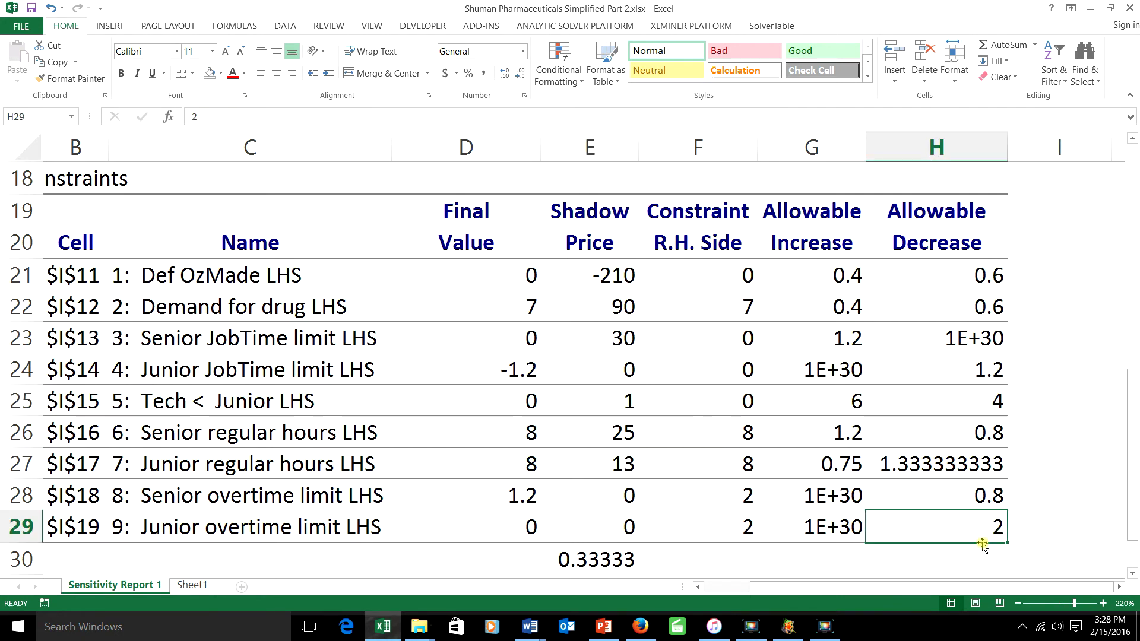
click(633, 532)
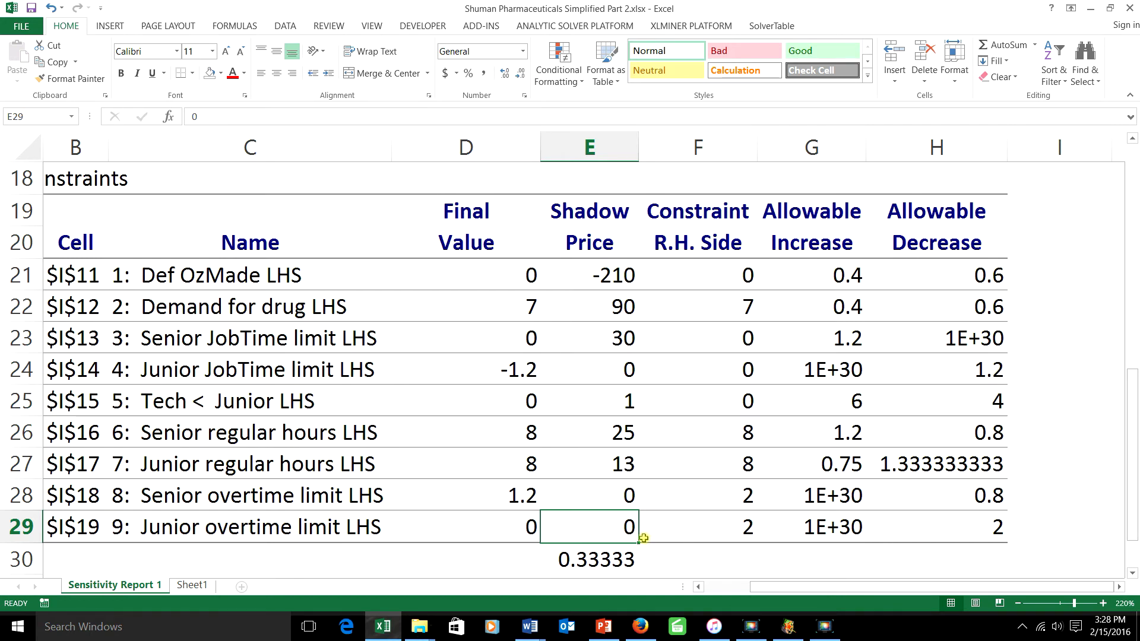
Type the note "increase profit by 2" in G30.
click(766, 559)
text(i)
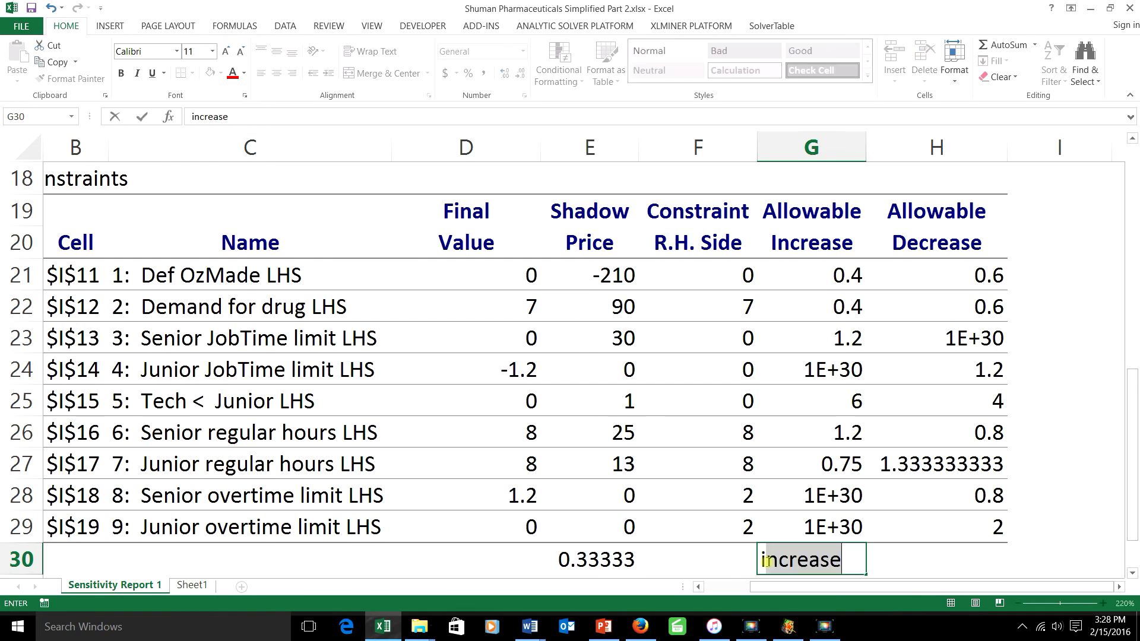
text(ncrease profit)
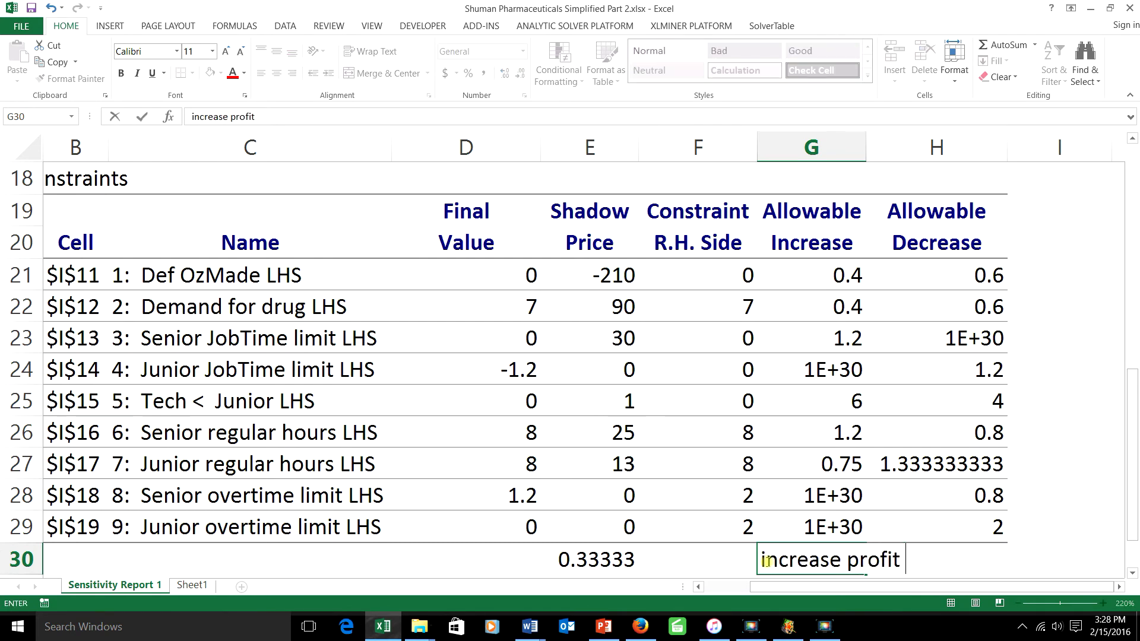
text( by 2)
click(672, 537)
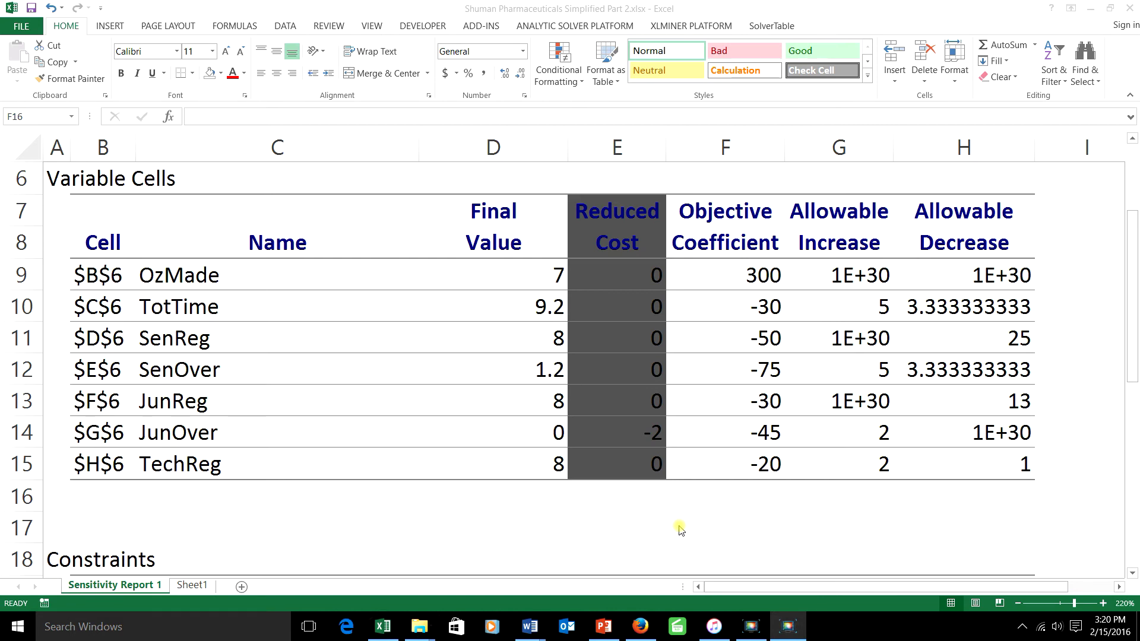
Inspect the JunReg -30, JunOver -45 and TechReg -20 objective coefficients, then pick the empty cell below.
click(768, 416)
click(764, 430)
click(759, 463)
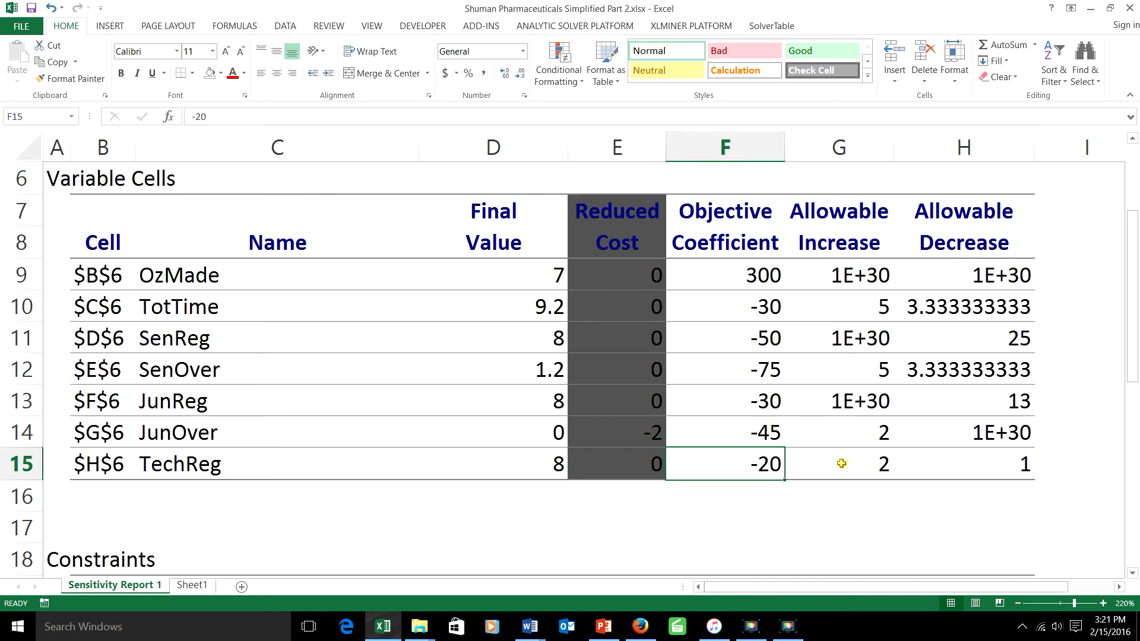
click(760, 431)
click(762, 405)
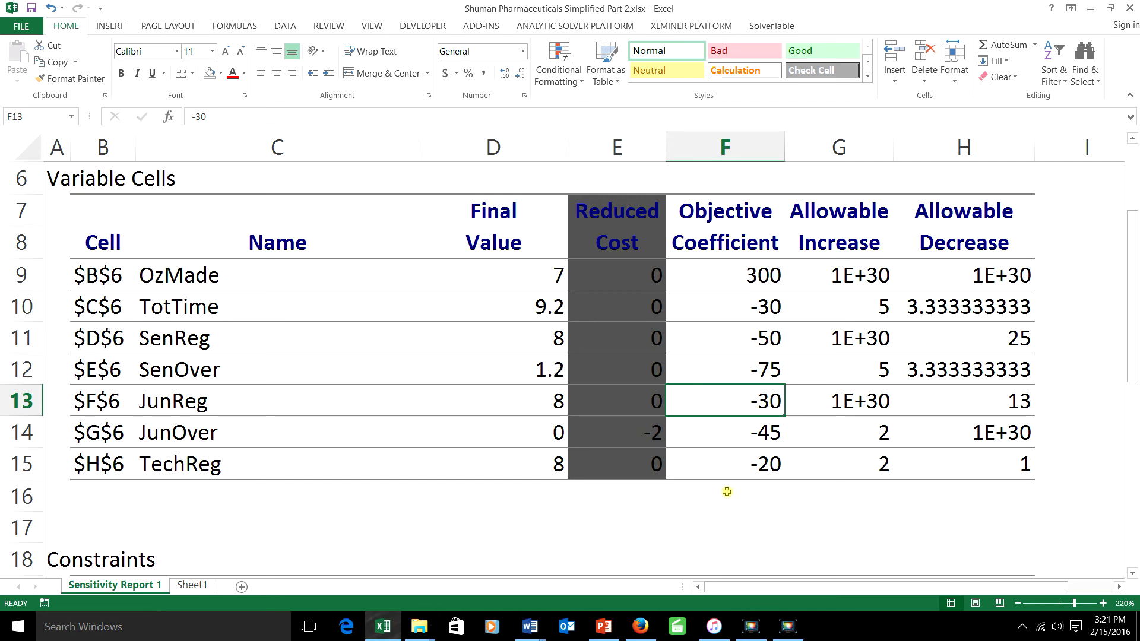
click(727, 491)
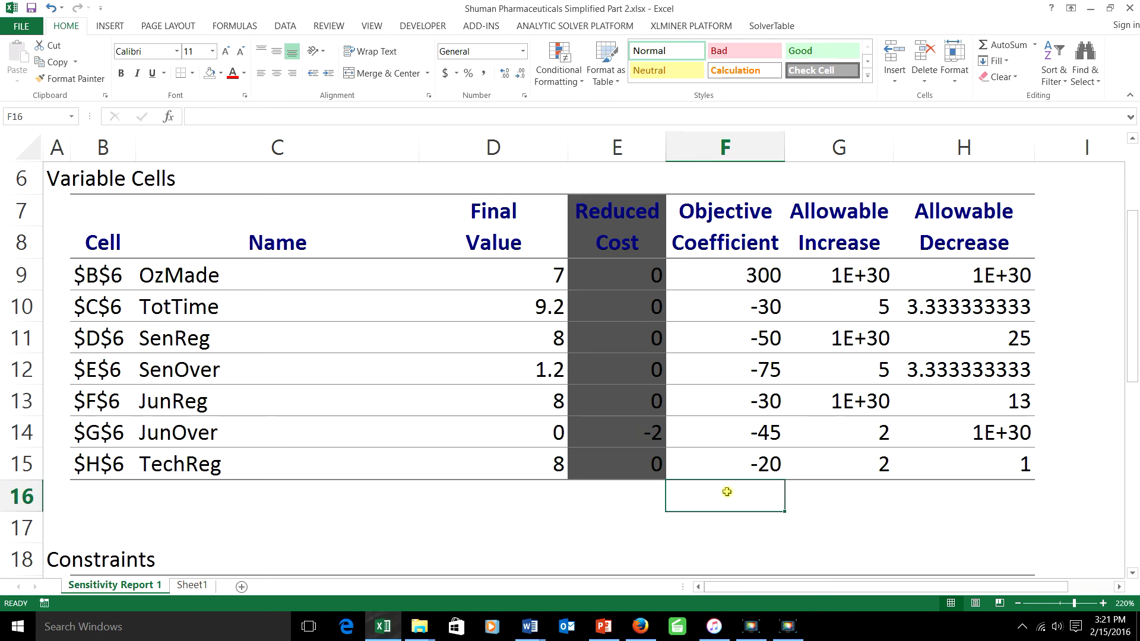
Enter =1.5/1E+30 in F16, then replace it with 0.
text(=)
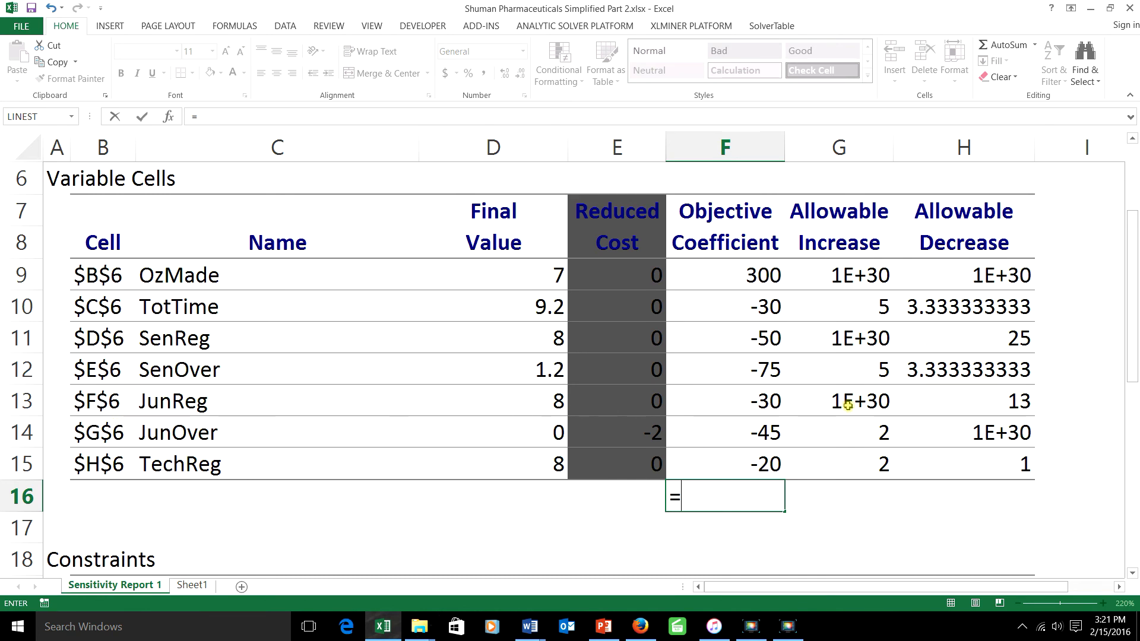
text(1.5/1E+30)
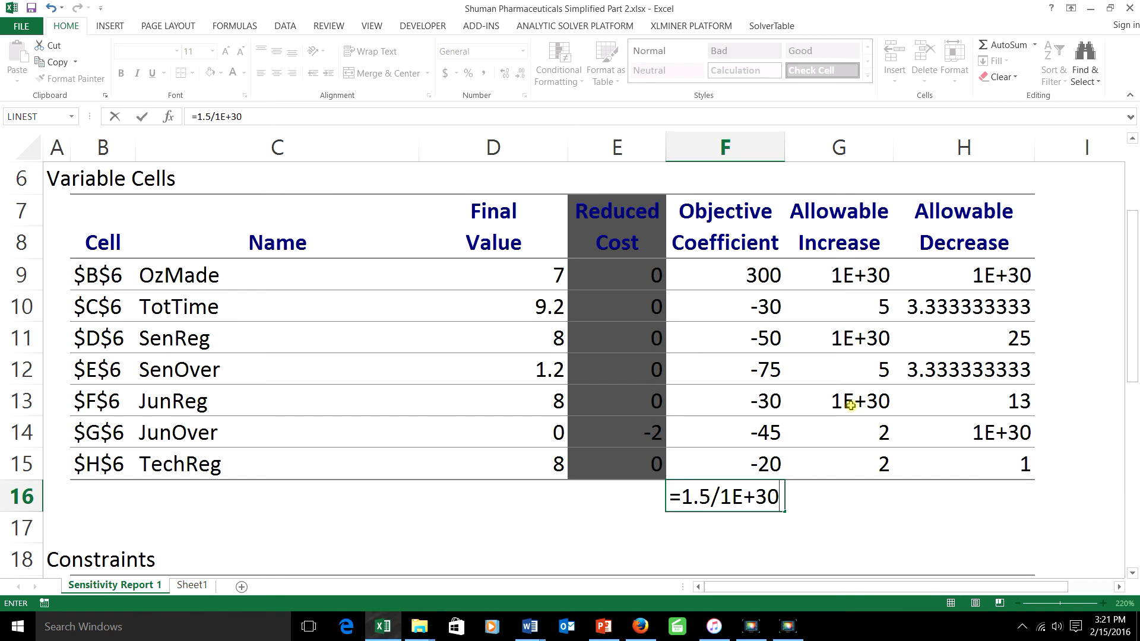
key(Return)
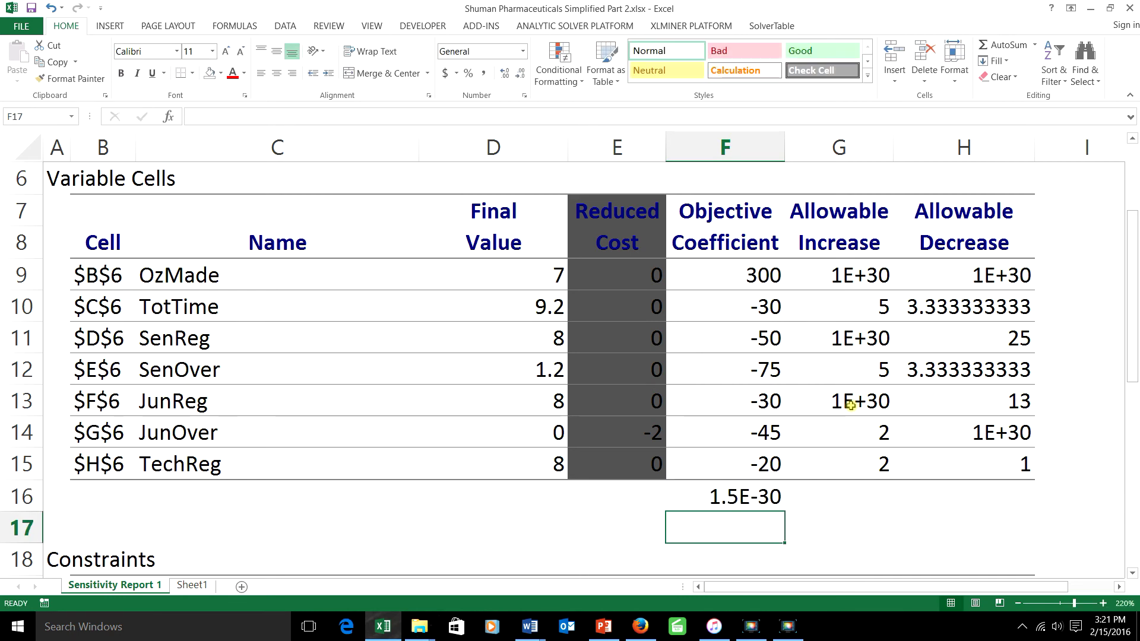
key(Up)
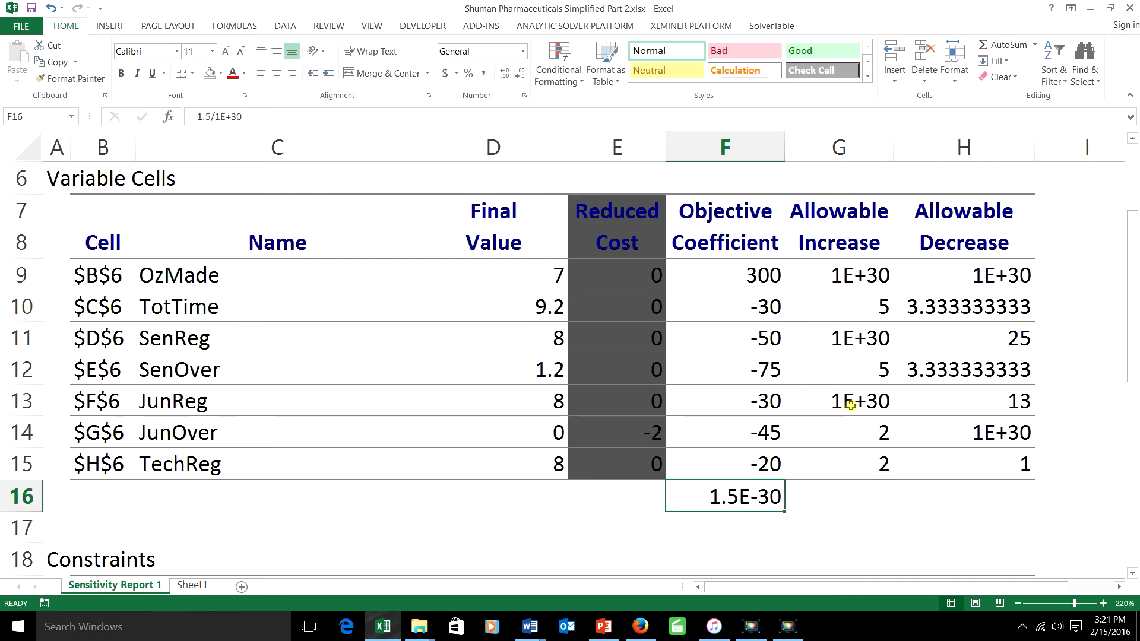
text(0)
key(Return)
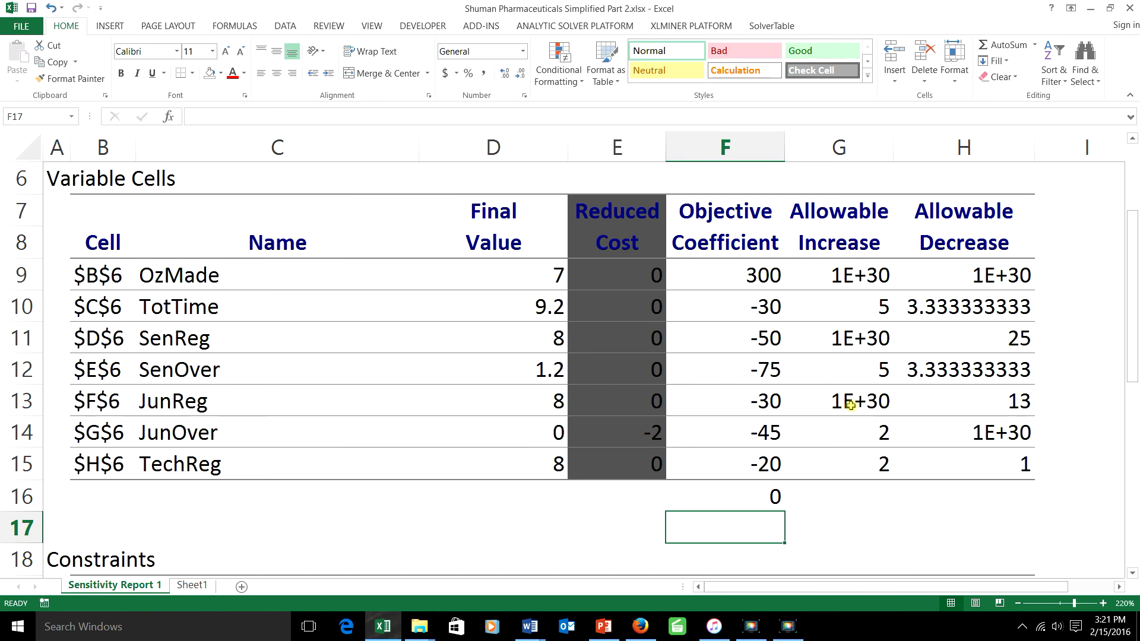
Enter =1.5/2 (0.75) in both F17 and F18, then move to G18.
text(=)
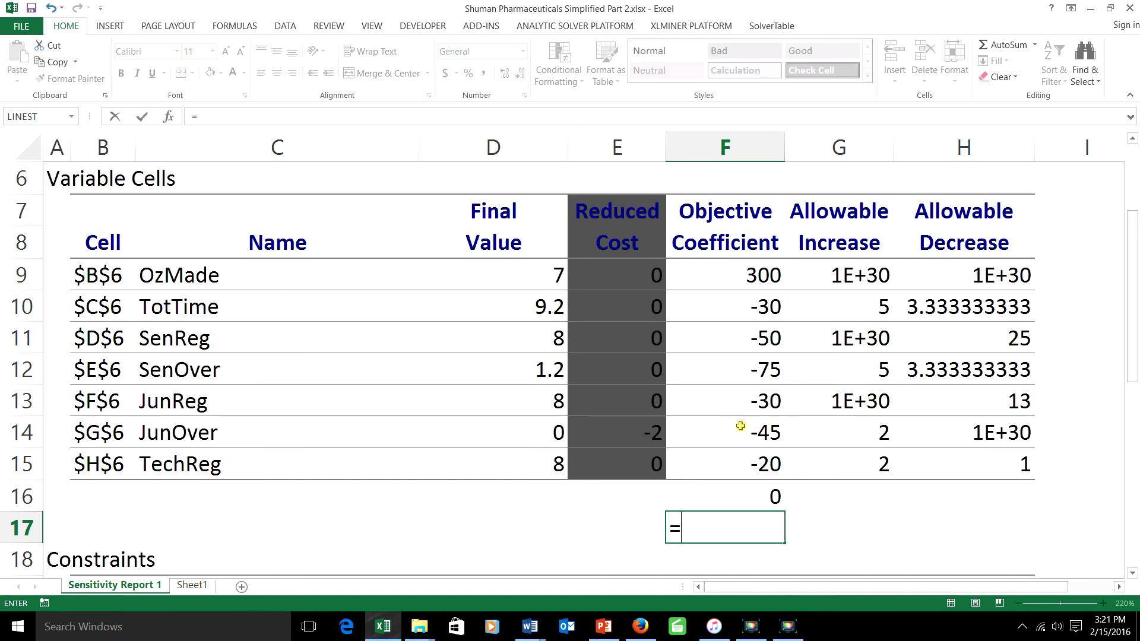
text(1.5/2)
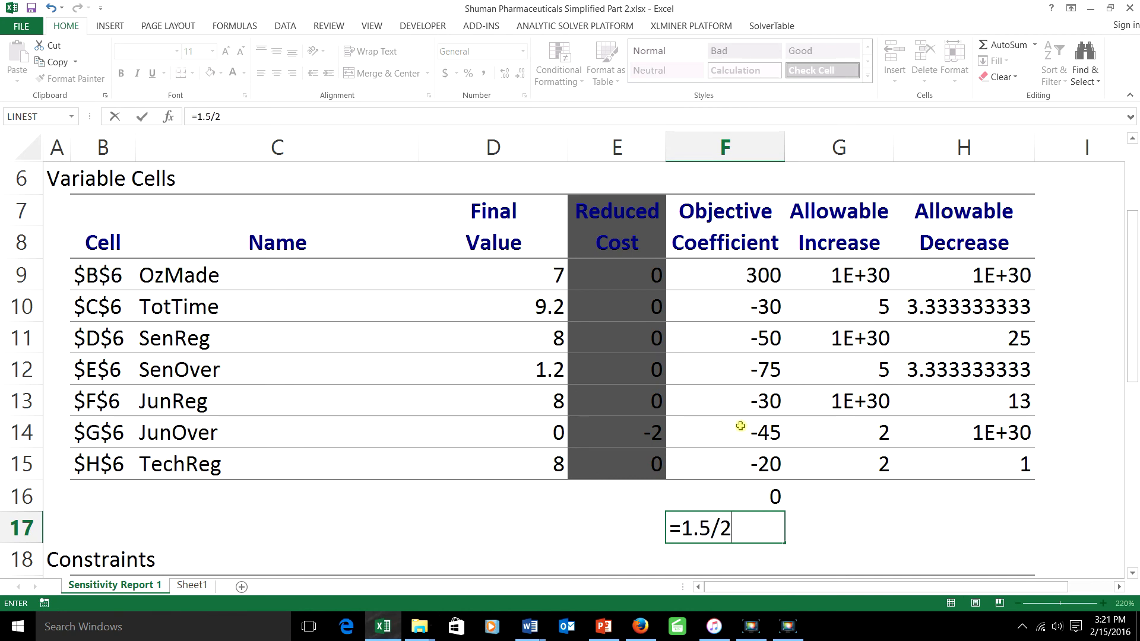
key(Return)
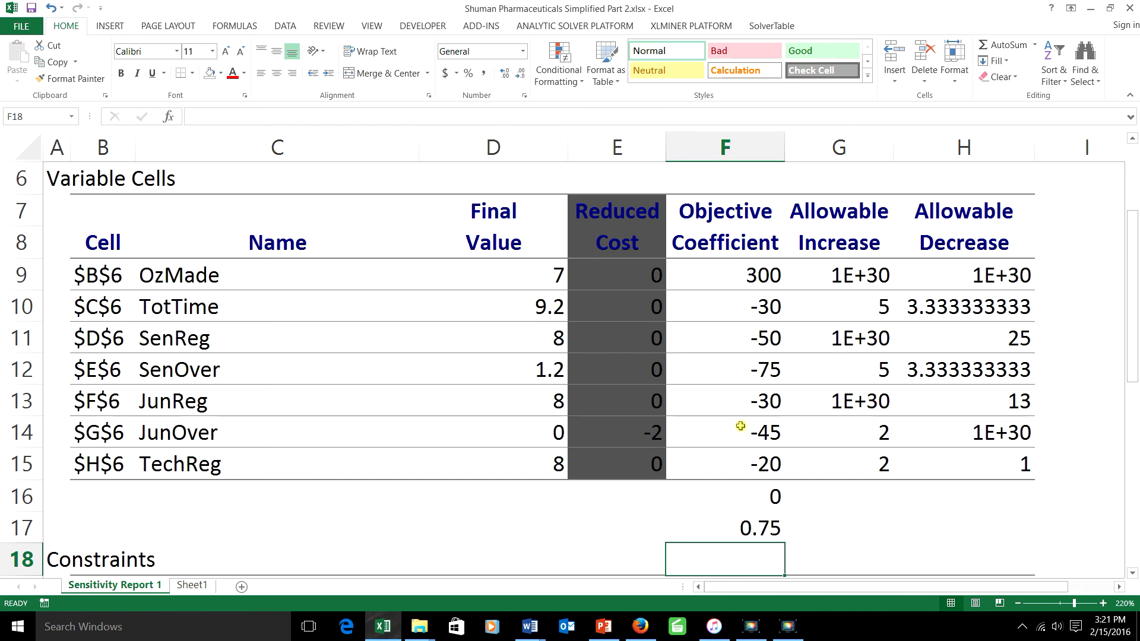
text(=)
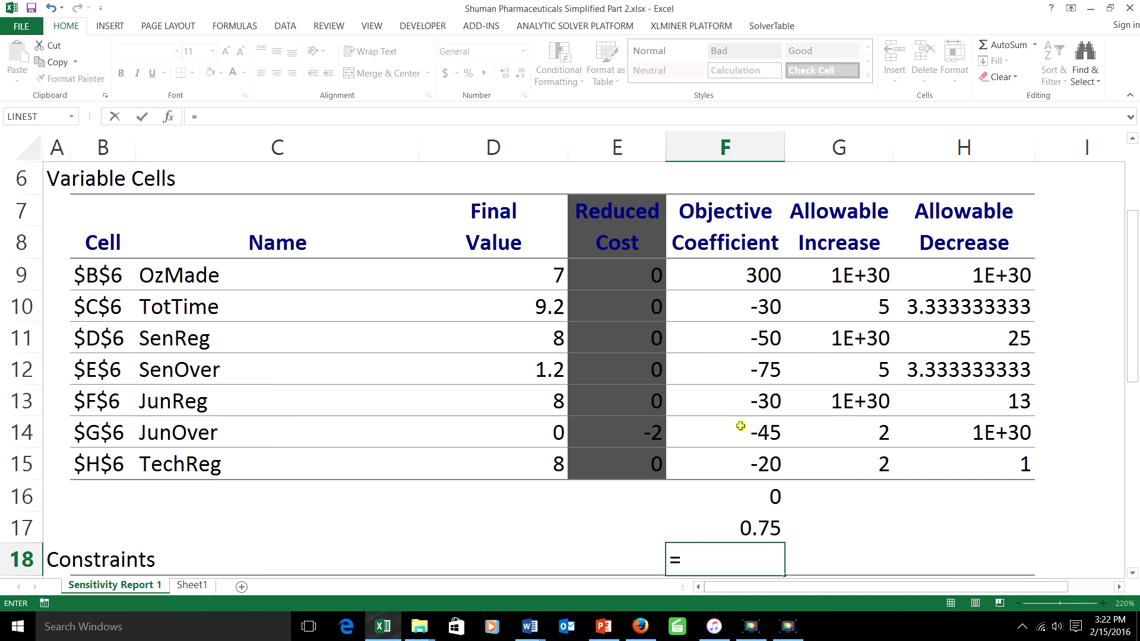
text(1.5/)
text(2)
key(Return)
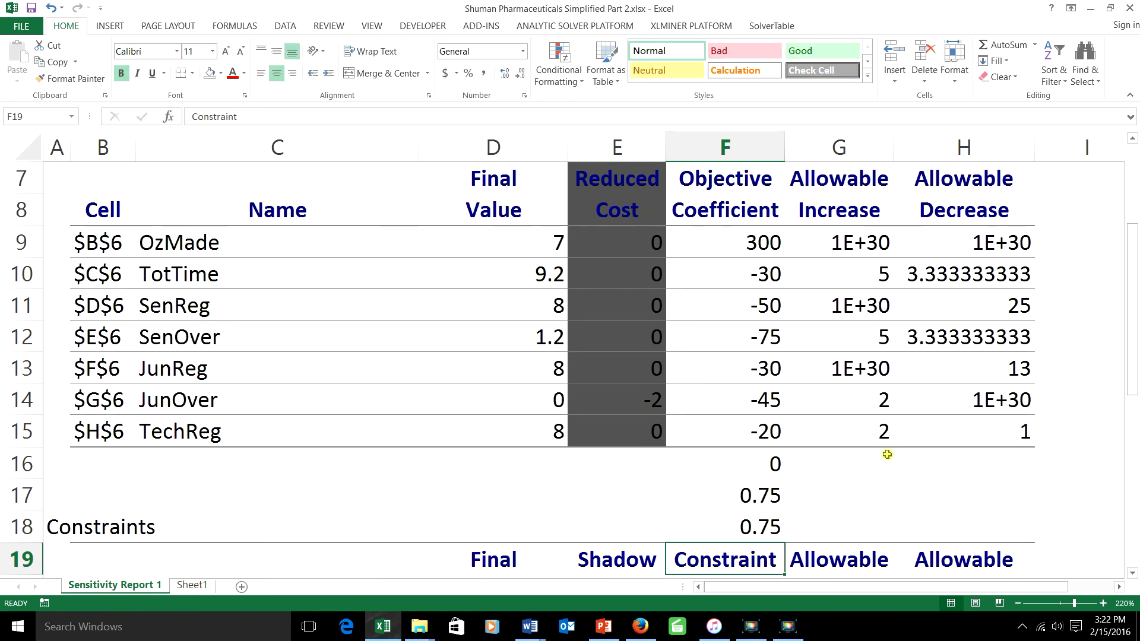
key(Up)
key(Right)
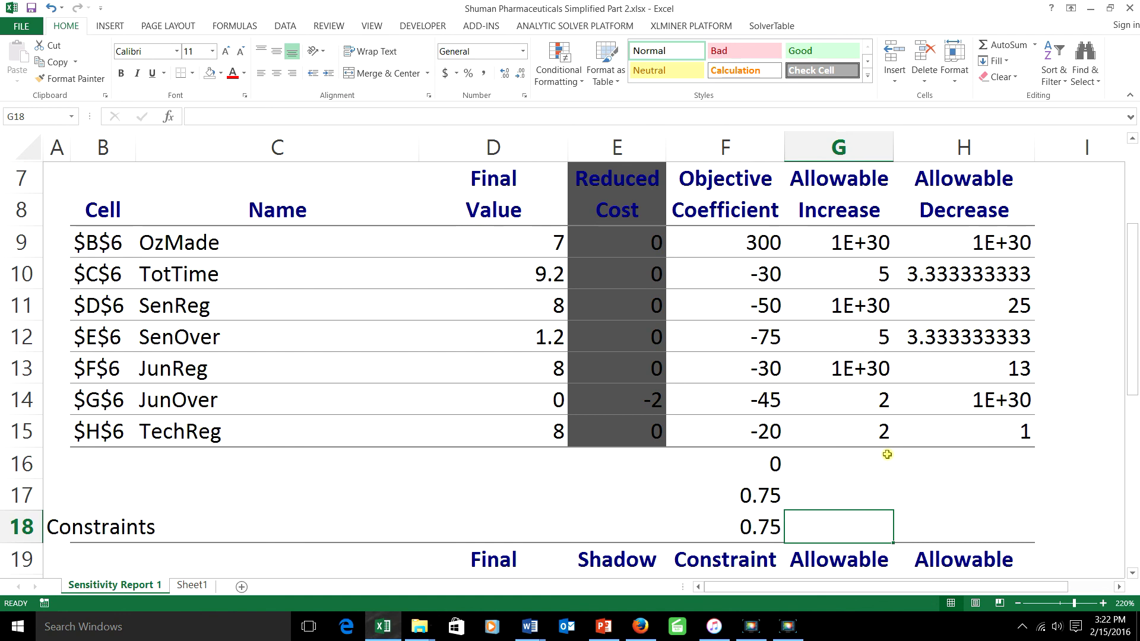
Enter =F16+F17+F18 in G18 to total the three coefficient ratios to 1.5.
text(=)
key(Up)
key(Up)
key(Left)
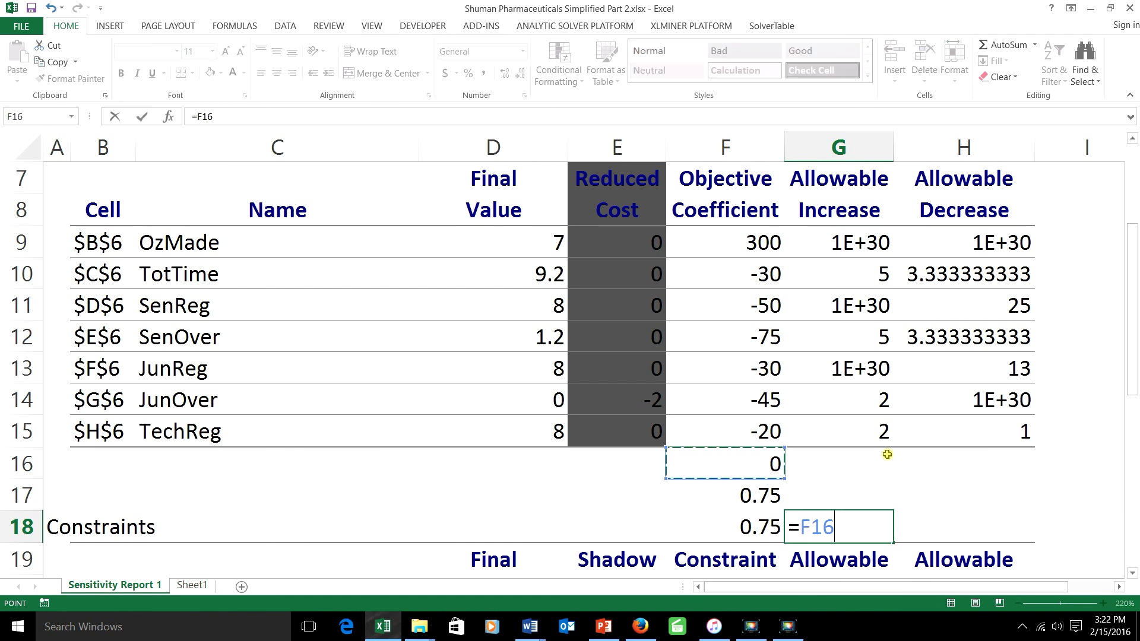
text(+)
key(Up)
key(Left)
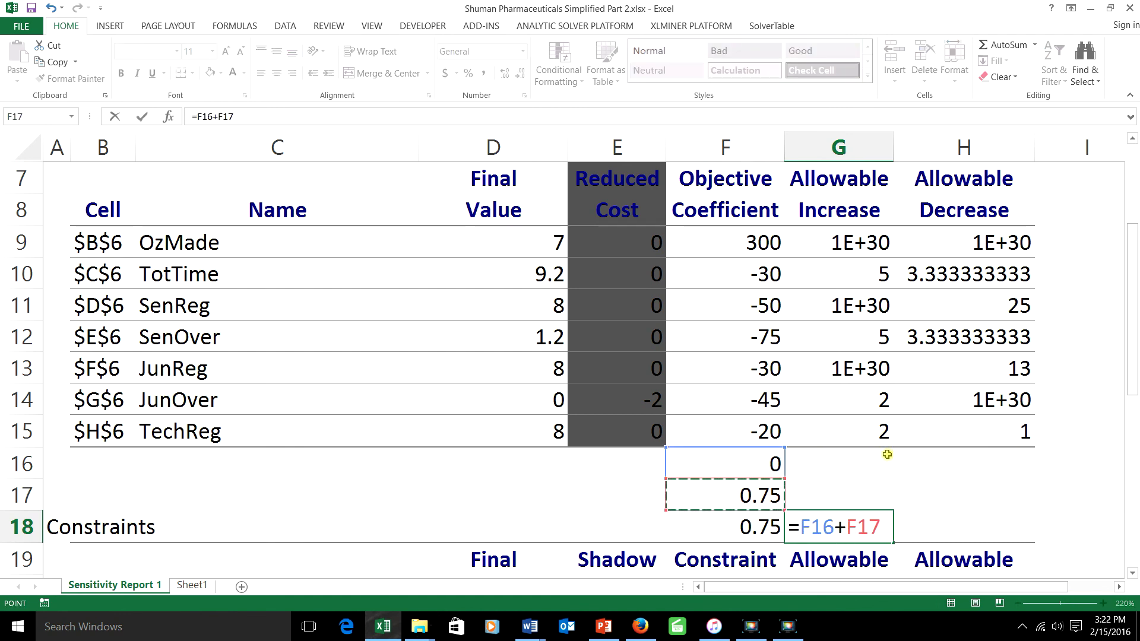
text(+)
key(Up)
key(Left)
key(Down)
key(Return)
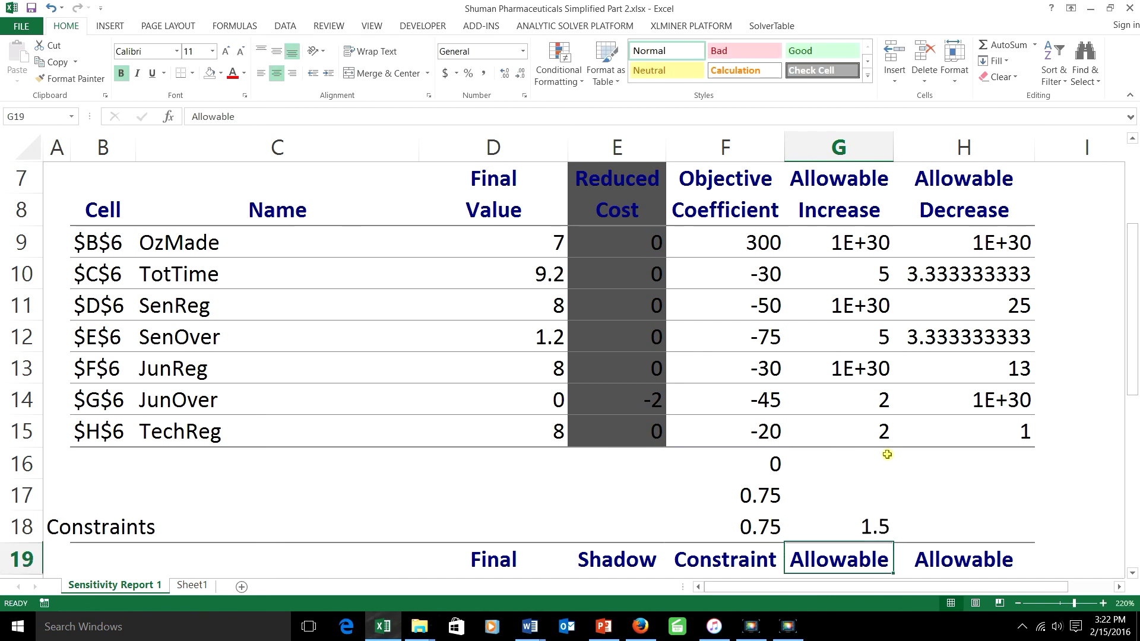
Note '>1' in H18 and 'FAILS' in I18 beside the total.
key(Up)
key(Right)
text(>1)
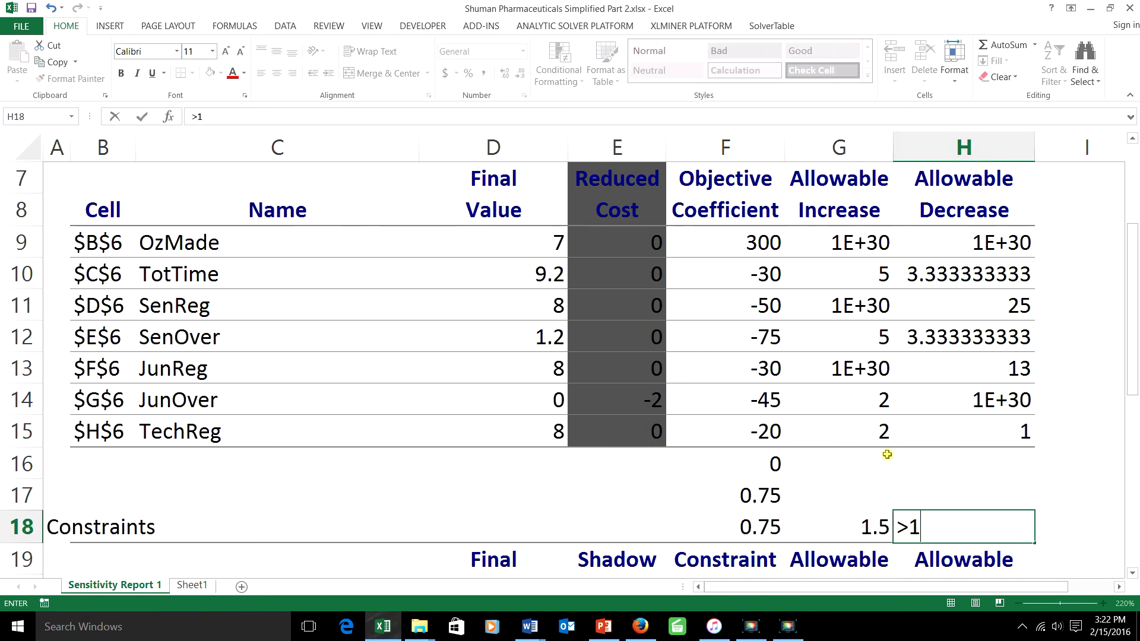
key(Tab)
text(FAILS)
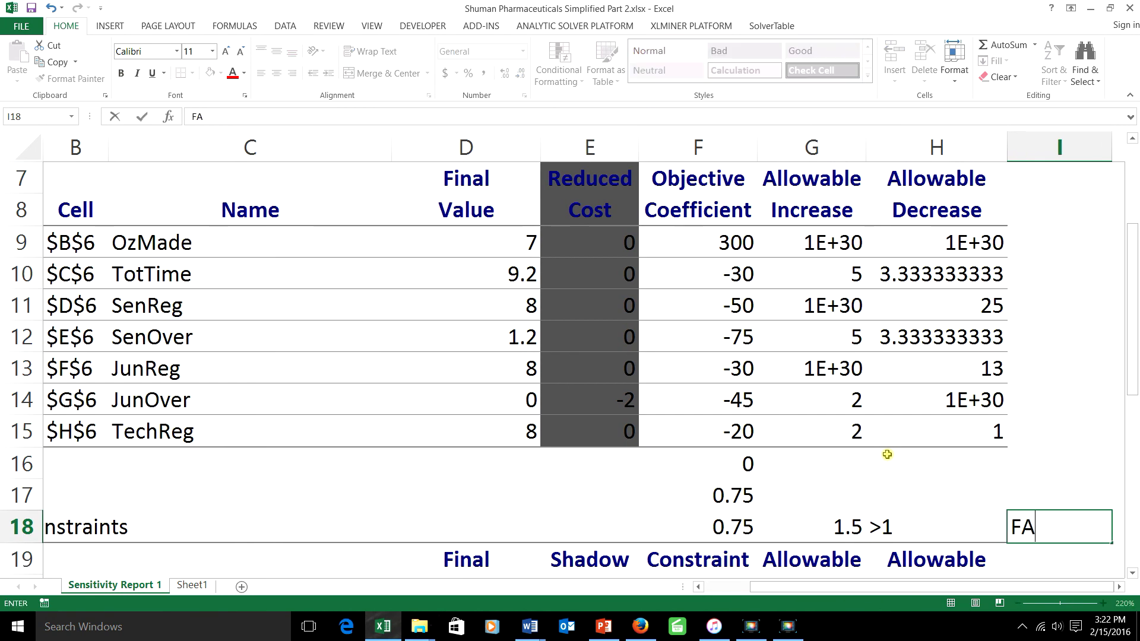